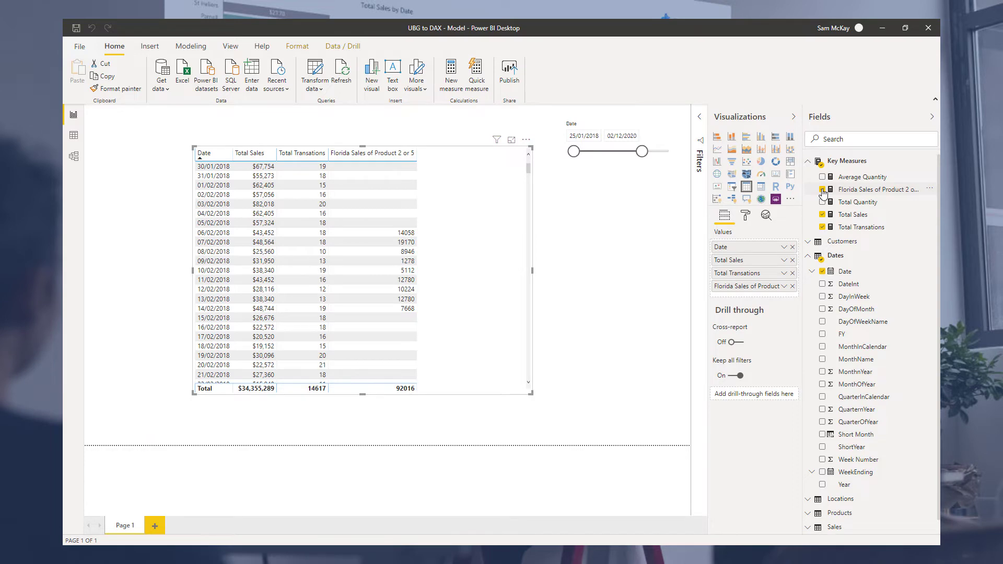
Step: Remove Florida Sales and Total Transations so the visual shows only Date and Total Sales
left_click(823, 190)
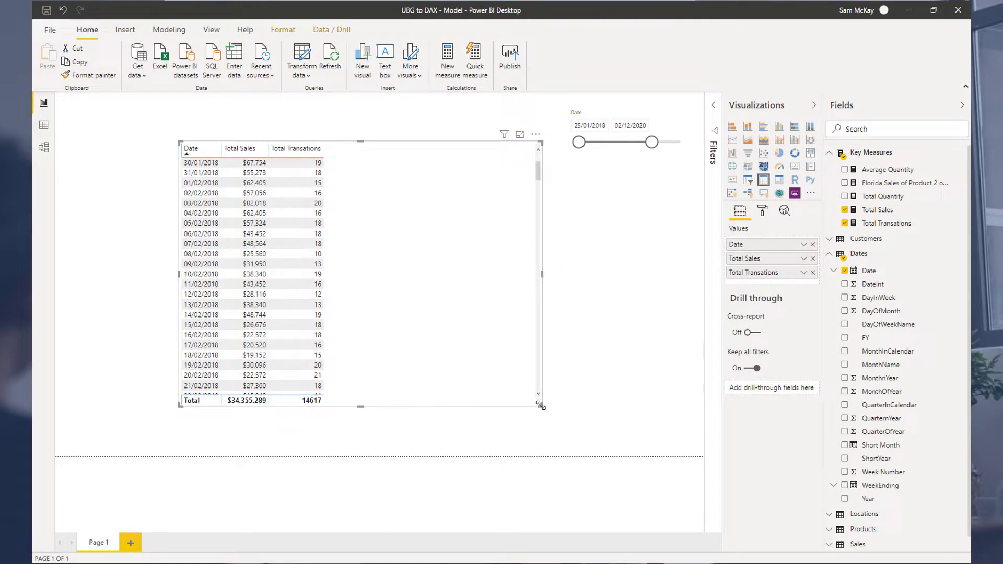
left_click_drag(540, 403, 495, 282)
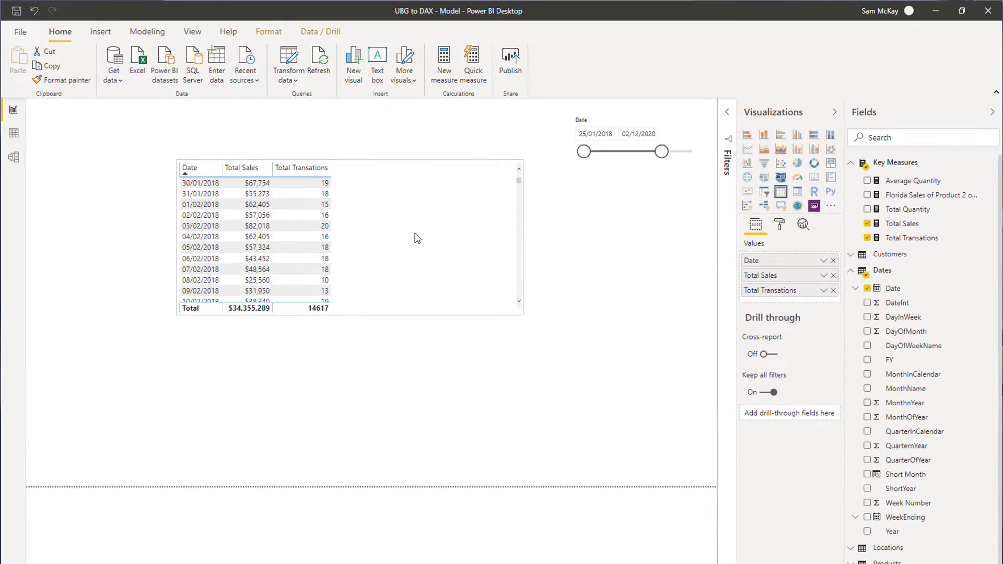
left_click(416, 238)
left_click(834, 290)
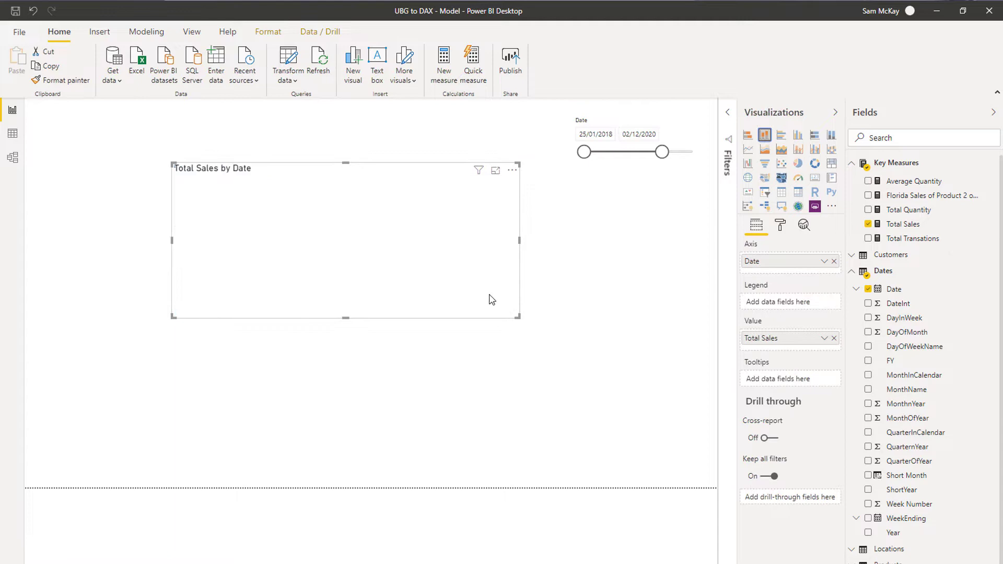
Step: Resize the Total Sales by Date chart and move it to the top-left of the page
left_click_drag(517, 317, 555, 301)
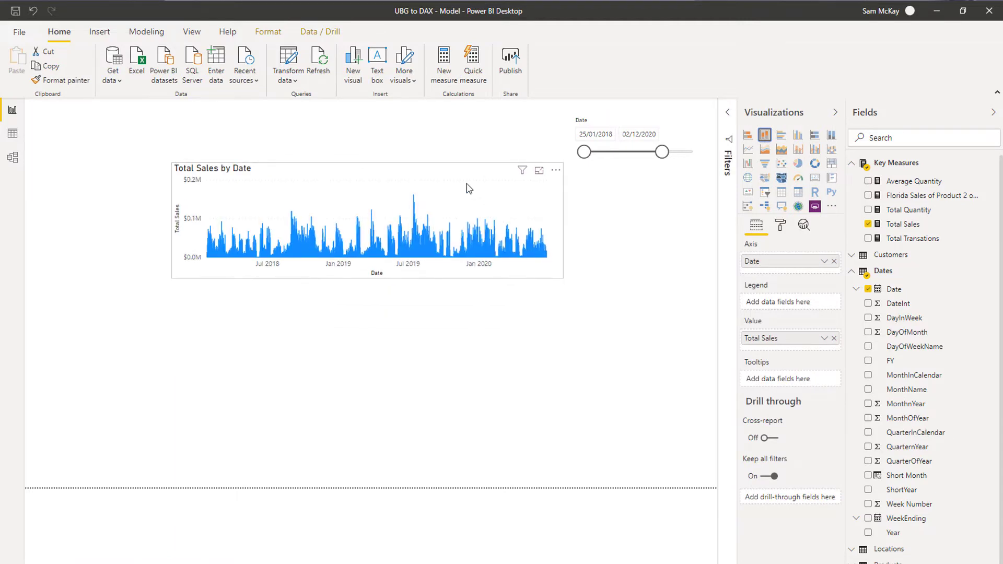
left_click_drag(452, 176, 446, 348)
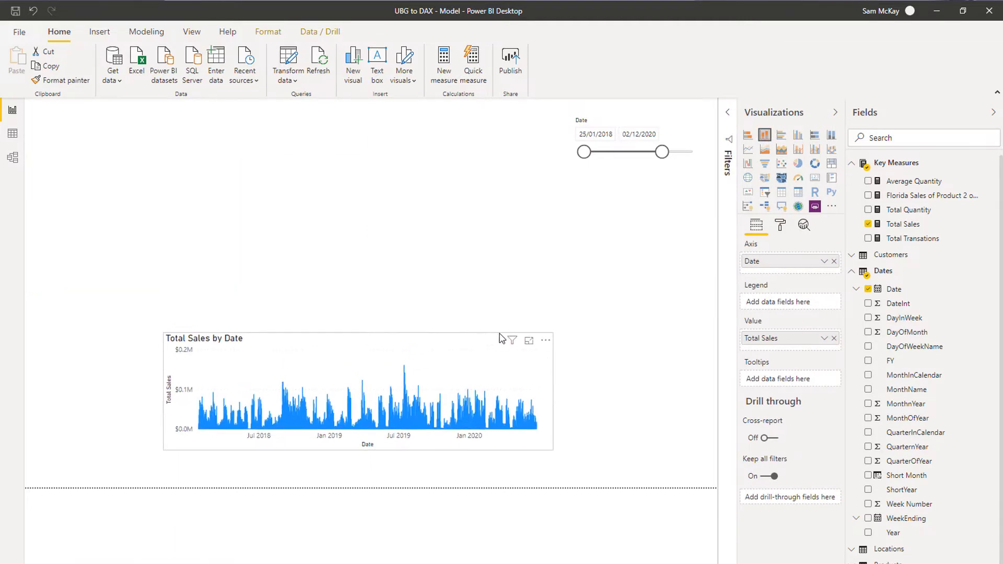
left_click_drag(551, 334, 551, 320)
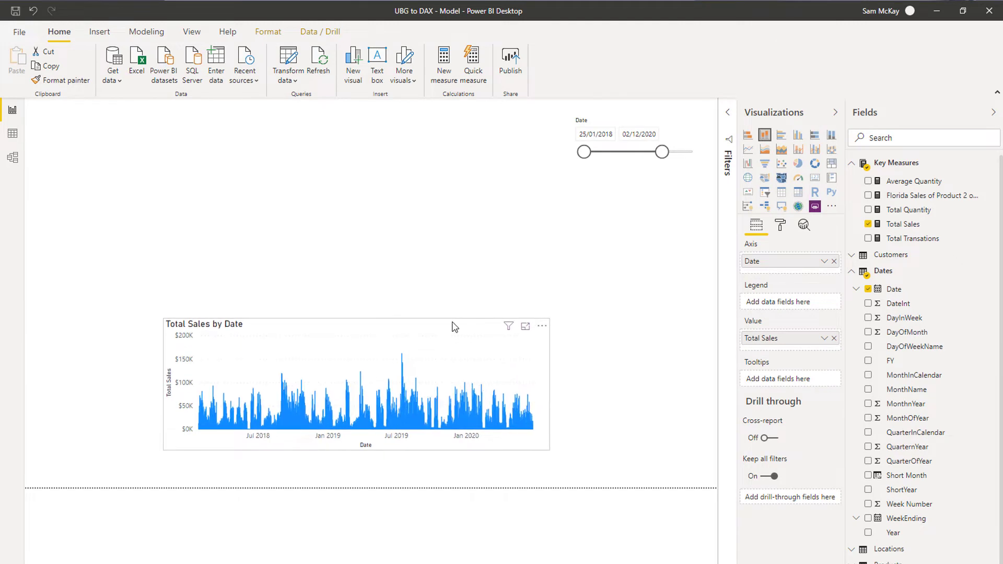
left_click_drag(449, 321, 342, 177)
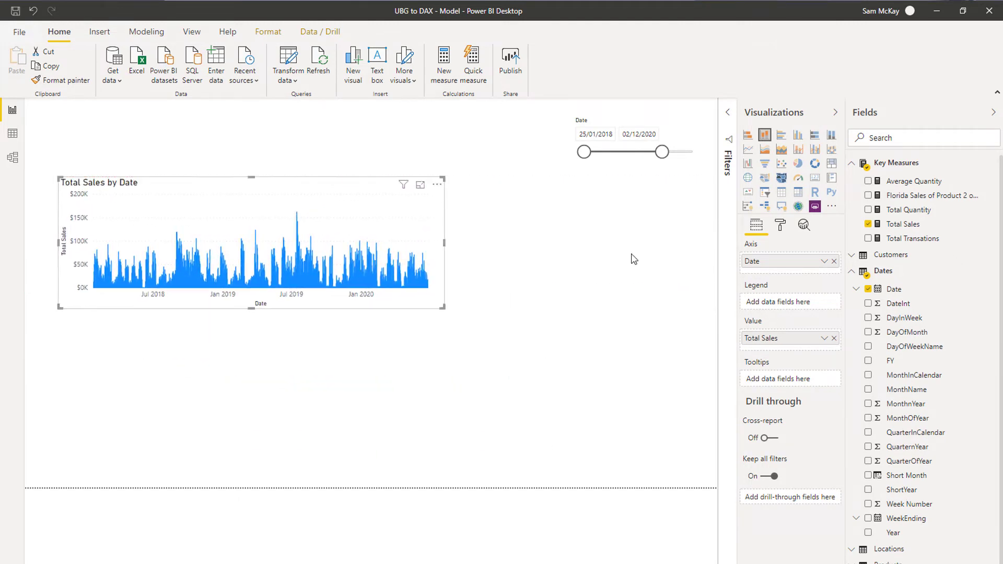
Step: Add a Total Transations by Product Name bar chart from the Products fields
left_click(686, 267)
left_click(858, 277)
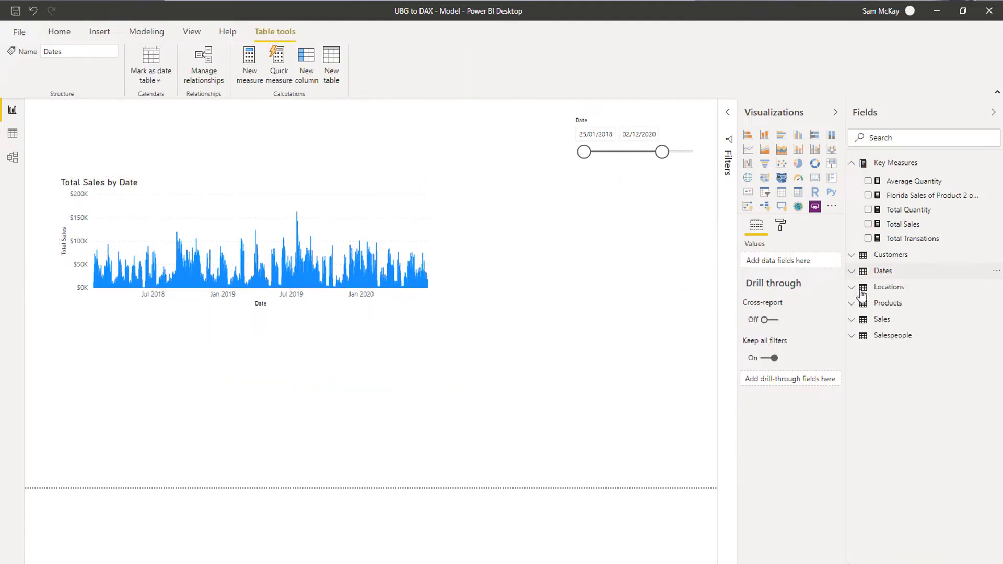
left_click(855, 307)
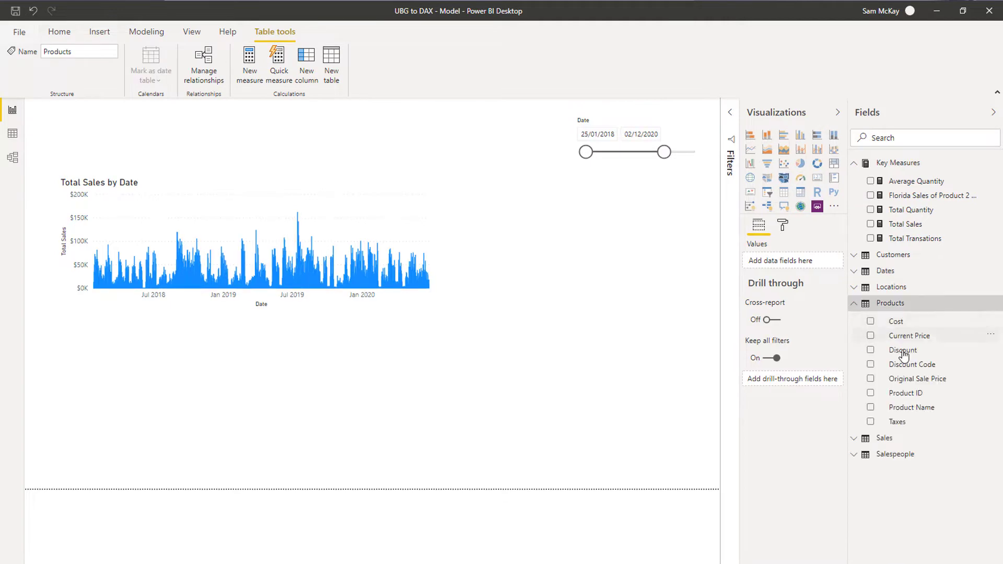
left_click_drag(912, 408, 678, 260)
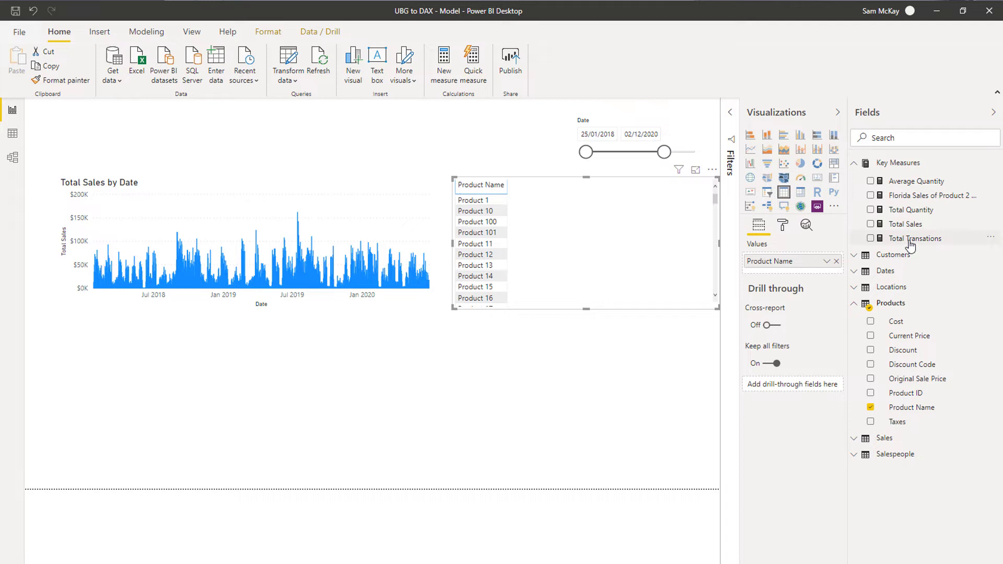
left_click_drag(911, 242, 797, 273)
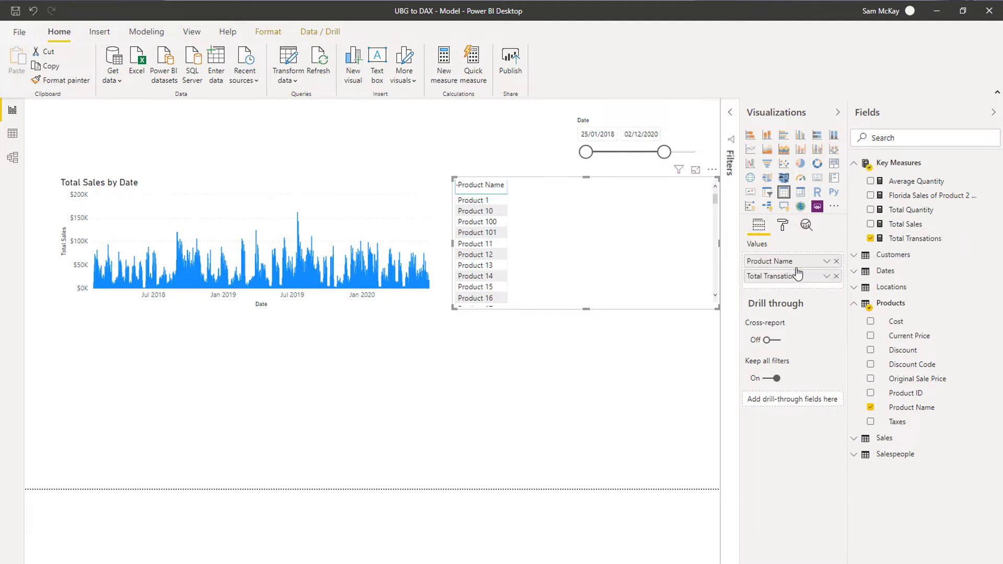
left_click(750, 134)
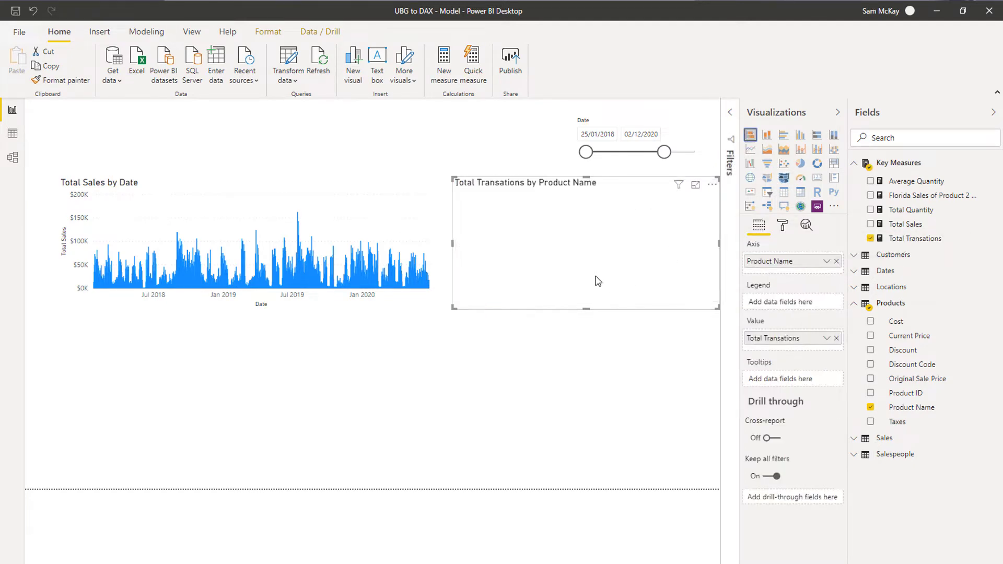
Step: Resize the bar and sales charts, and start the date slicer at 13/09/2018
left_click_drag(453, 305, 500, 457)
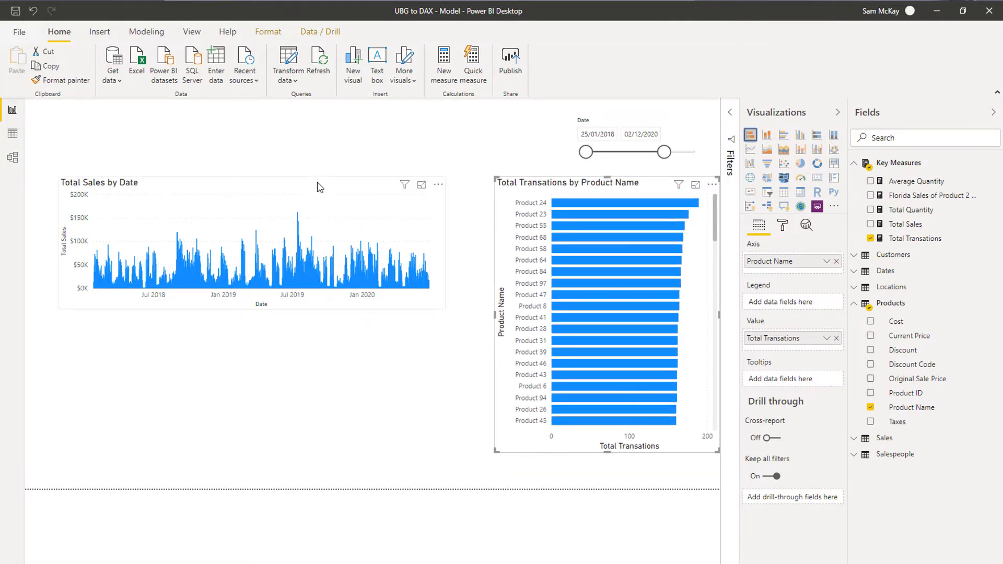
left_click_drag(318, 186, 328, 194)
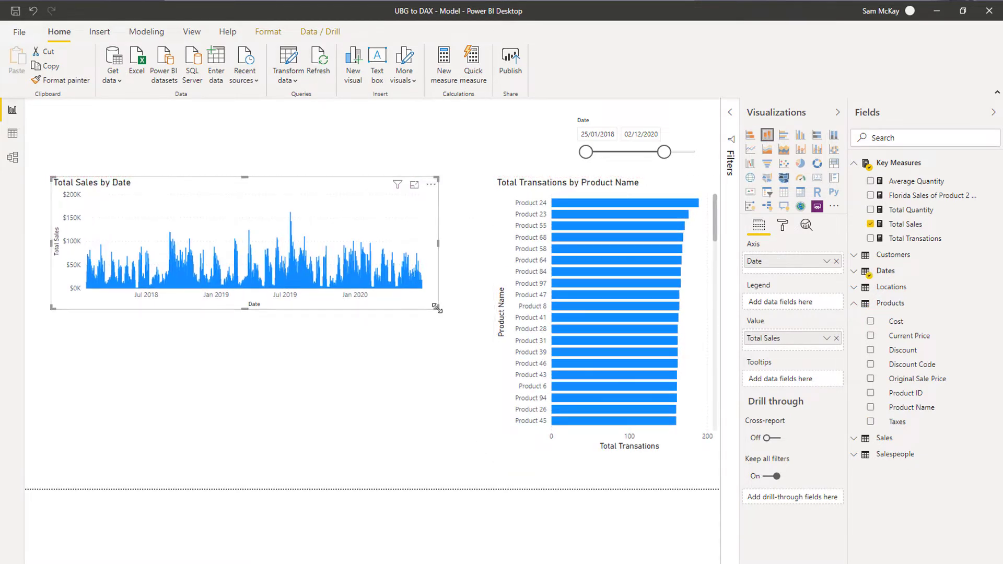
left_click_drag(437, 308, 488, 308)
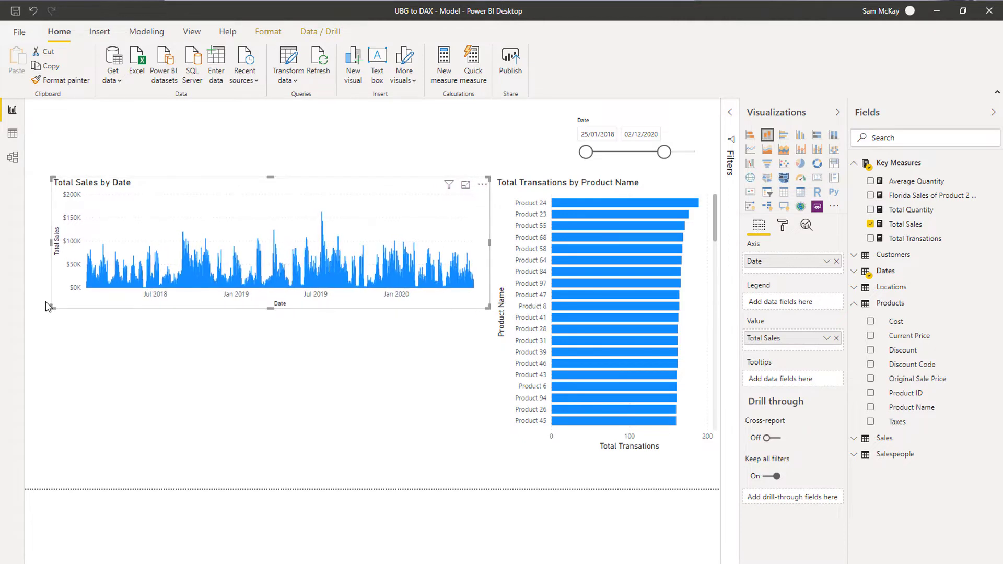
left_click_drag(54, 305, 93, 305)
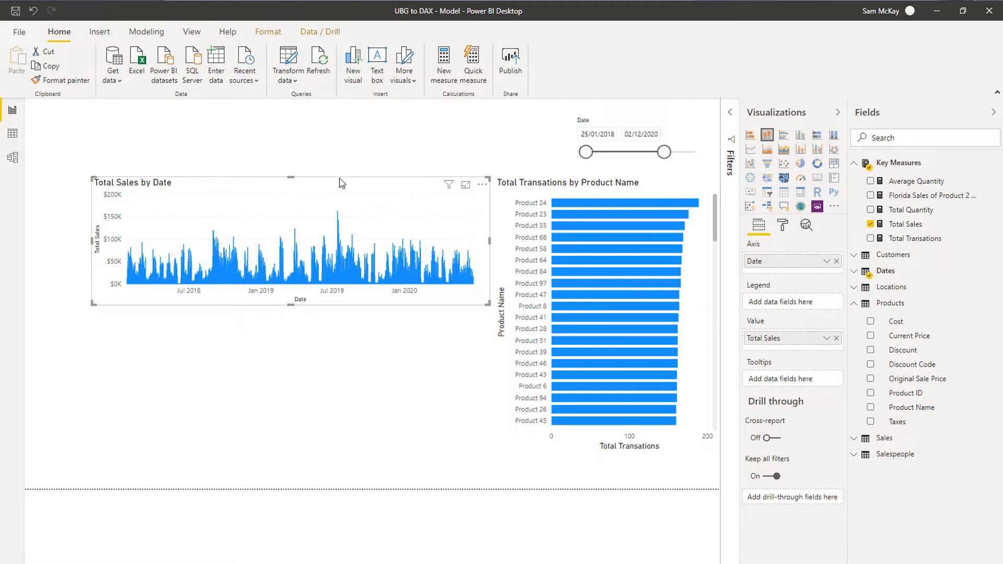
left_click_drag(585, 152, 604, 155)
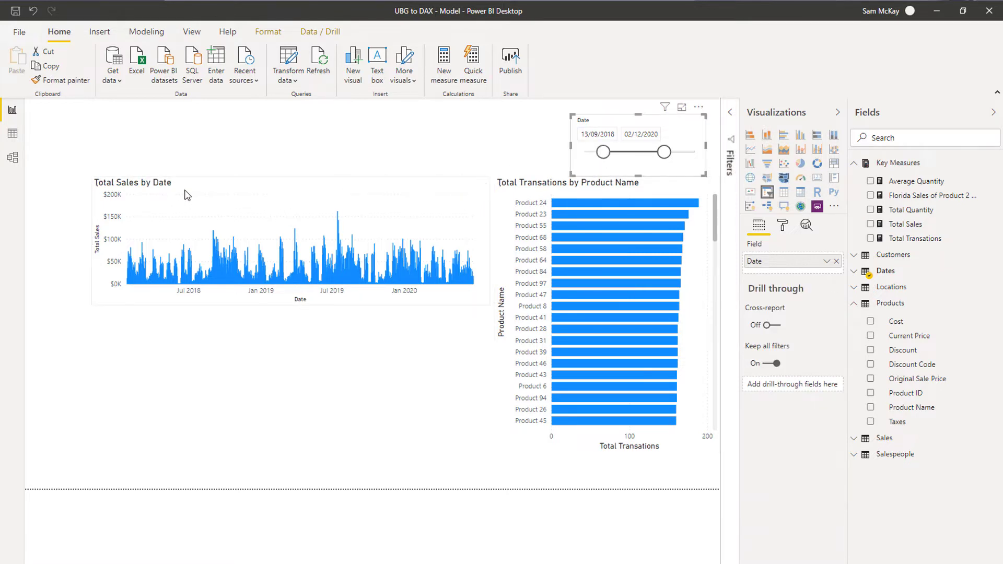
Step: Review the Total Sales and Total Transations DAX formulas, then nudge the bar chart right
left_click(894, 227)
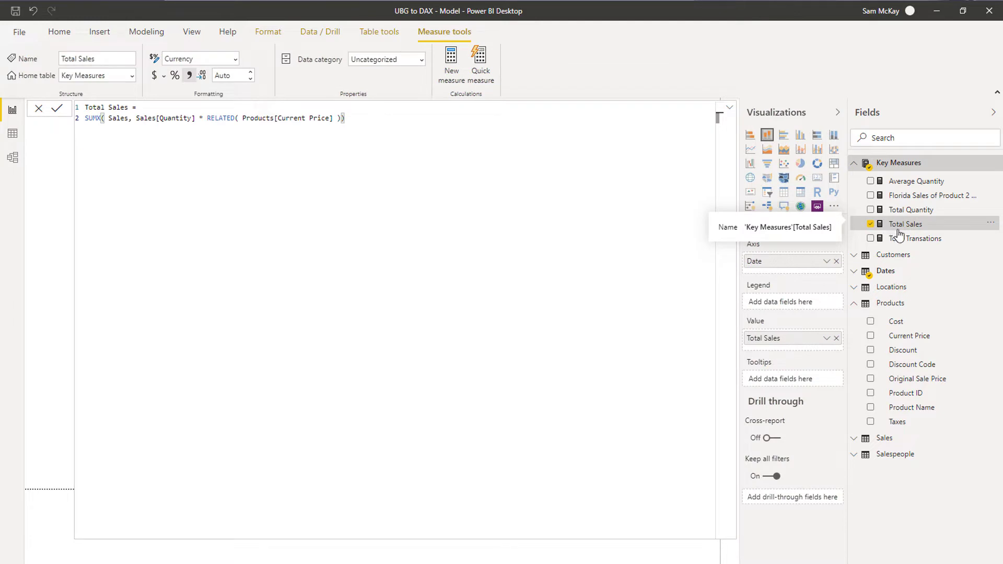
left_click(899, 239)
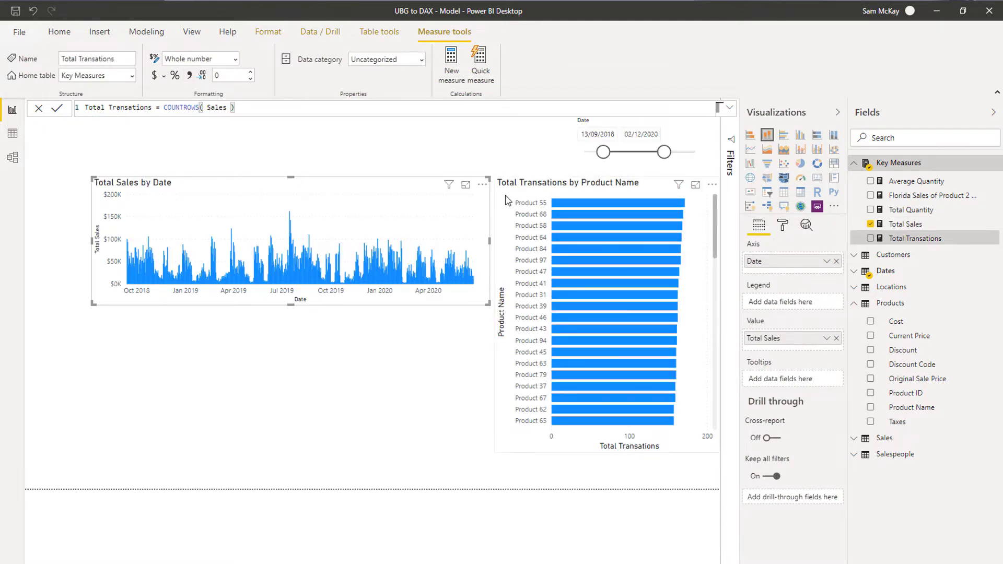
left_click_drag(491, 178, 508, 179)
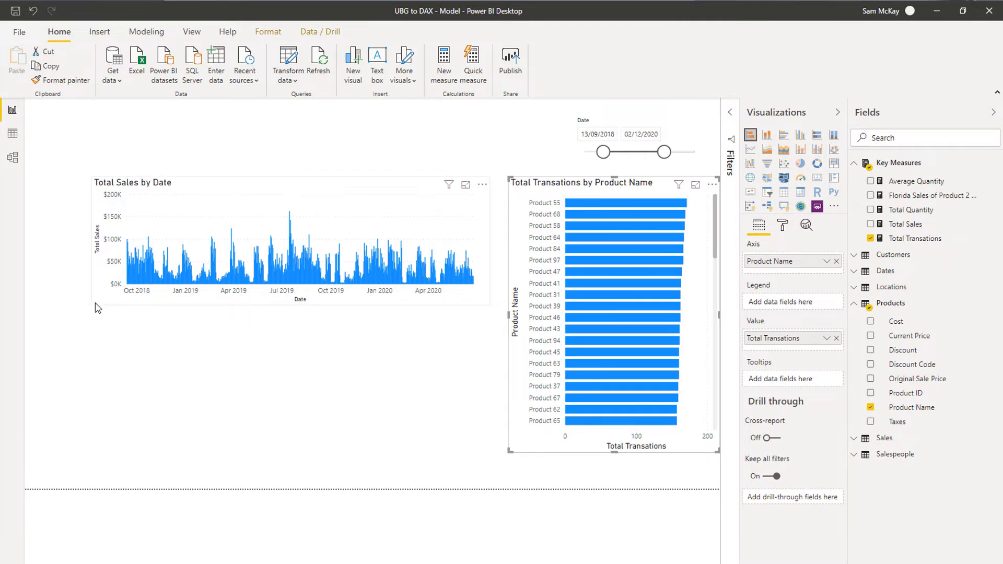
Step: Filter the sales chart by Products 64, 47, 39 and 84 in turn, then clear the filter
left_click(402, 270)
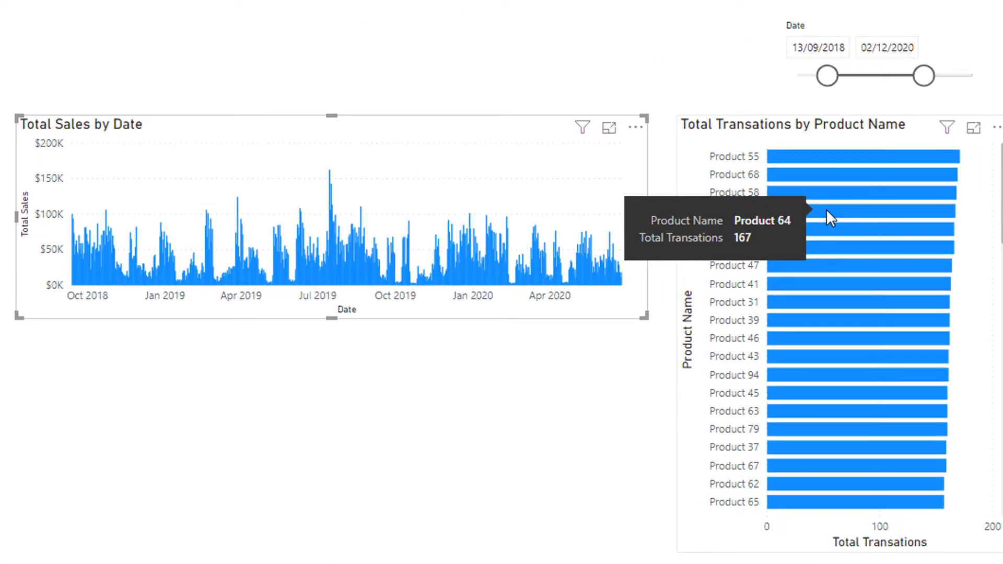
left_click(602, 237)
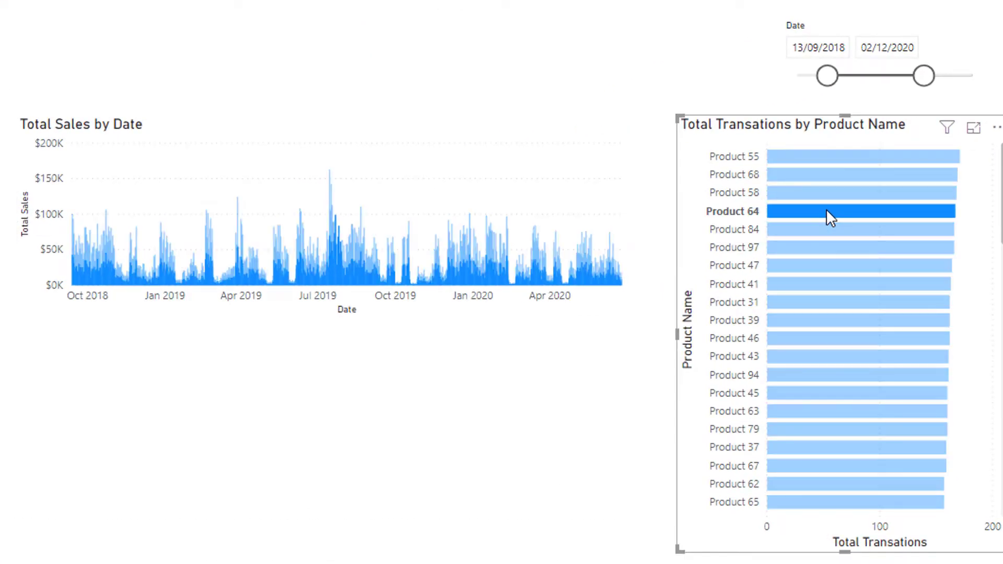
left_click(875, 268)
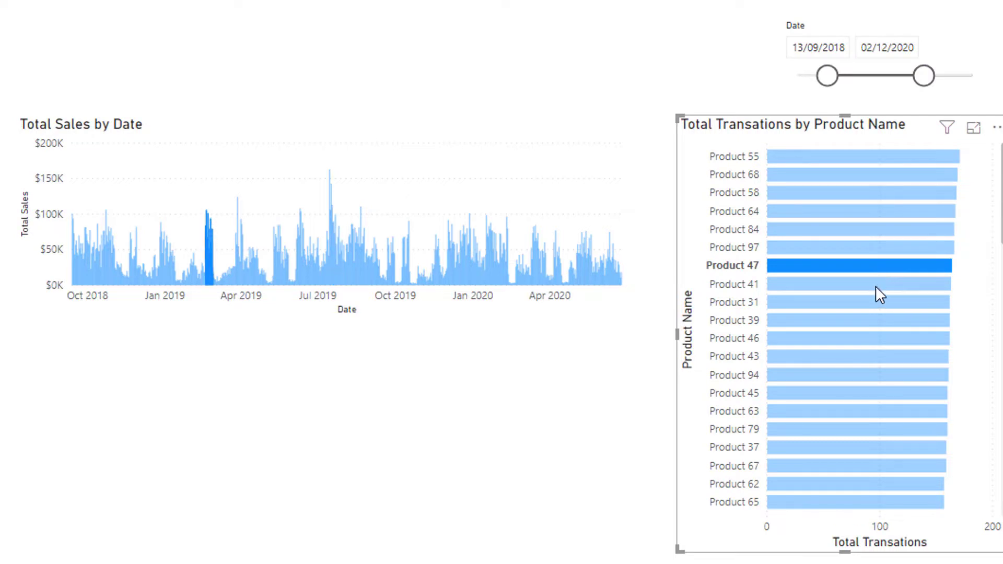
left_click(872, 318)
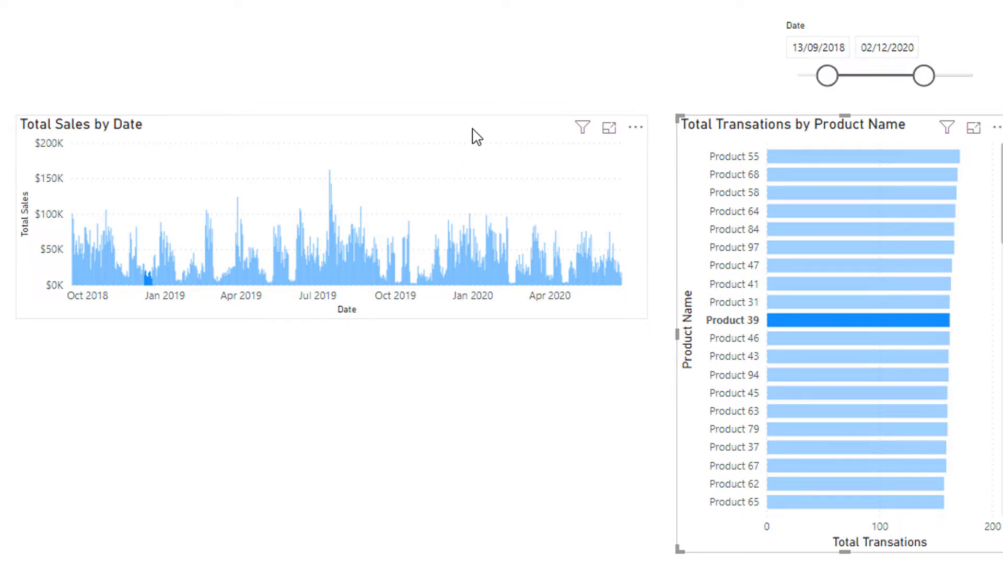
left_click(819, 230)
left_click(819, 229)
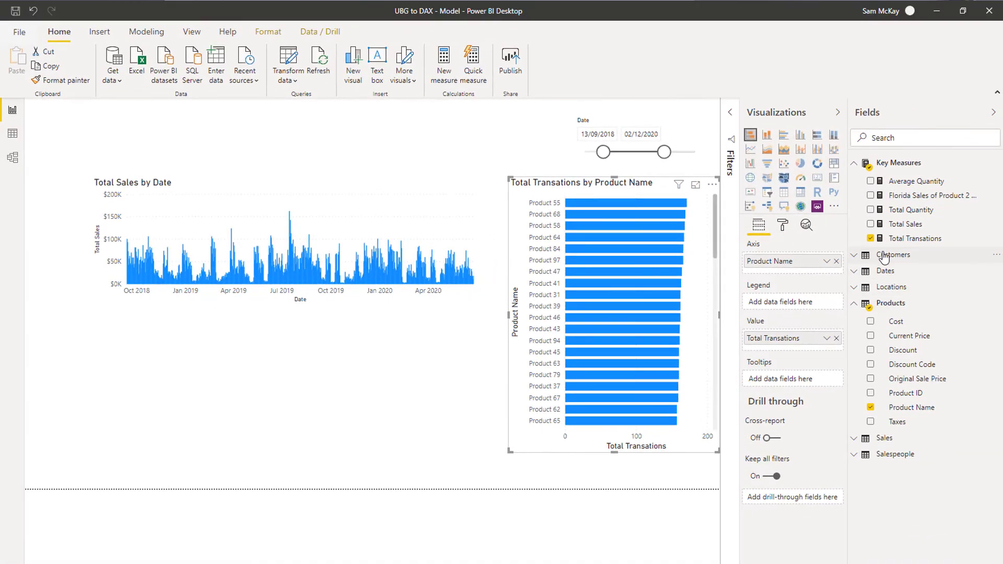
Step: Put Customer Name on the bar chart axis and test cross-highlighting with two customer bars
left_click(882, 257)
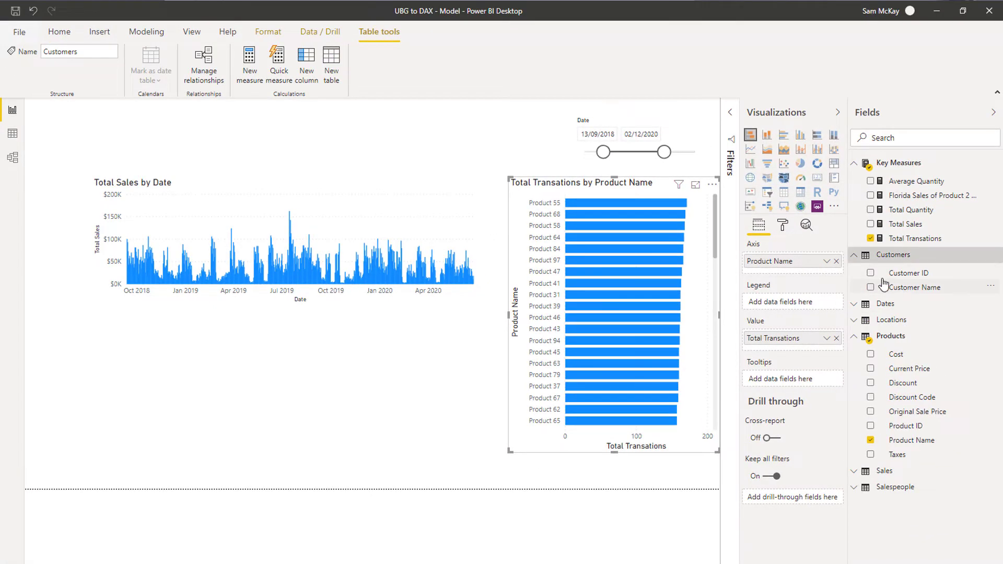
left_click_drag(886, 284, 836, 265)
left_click(605, 215)
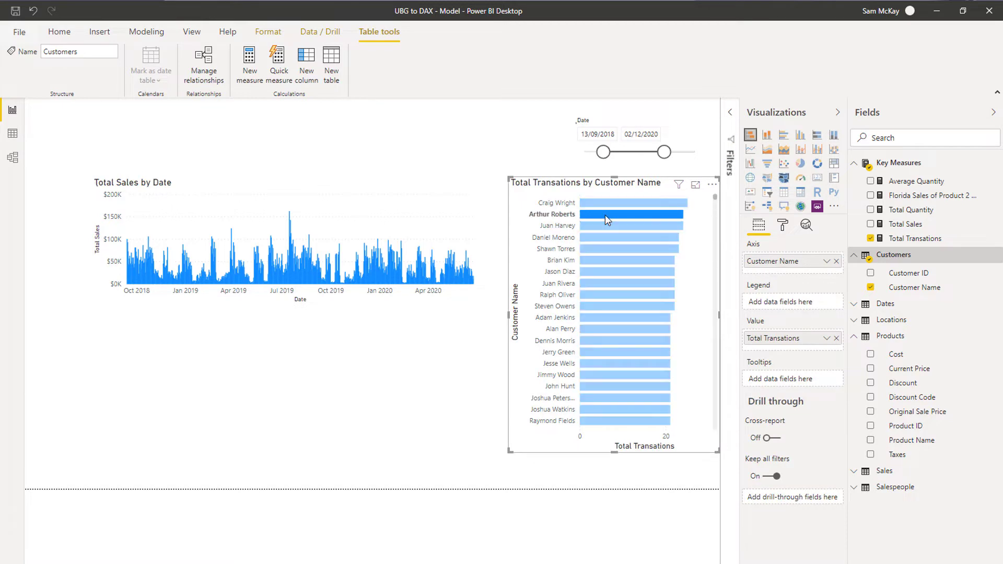
left_click(606, 215)
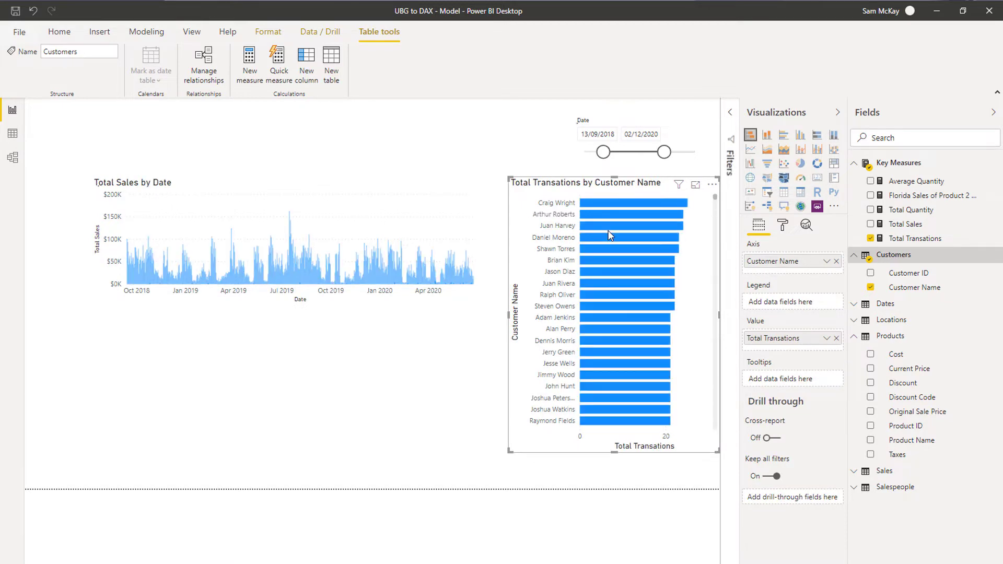
left_click(616, 228)
left_click(617, 231)
Step: Nudge the Total Sales by Date chart slightly right and reselect the customer bar chart
left_click(404, 186)
left_click_drag(404, 187, 405, 186)
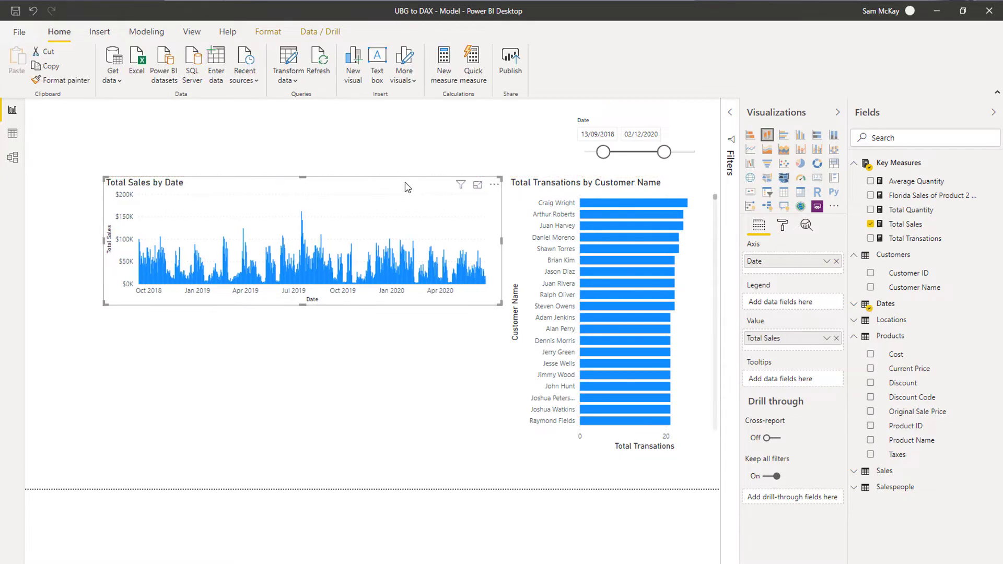
left_click(665, 191)
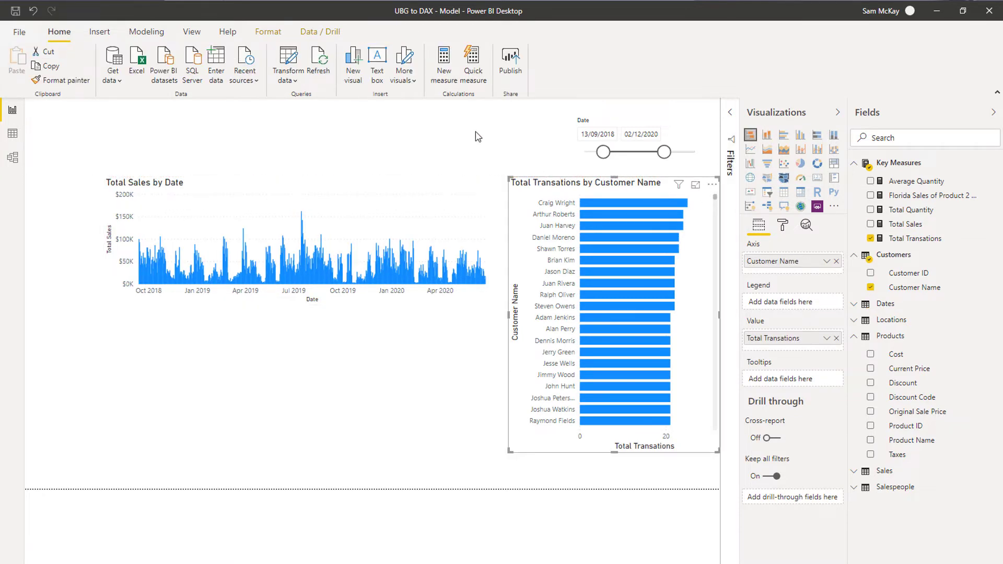
Step: In Edit interactions, set the date chart to filter on customer bar selections
left_click(272, 34)
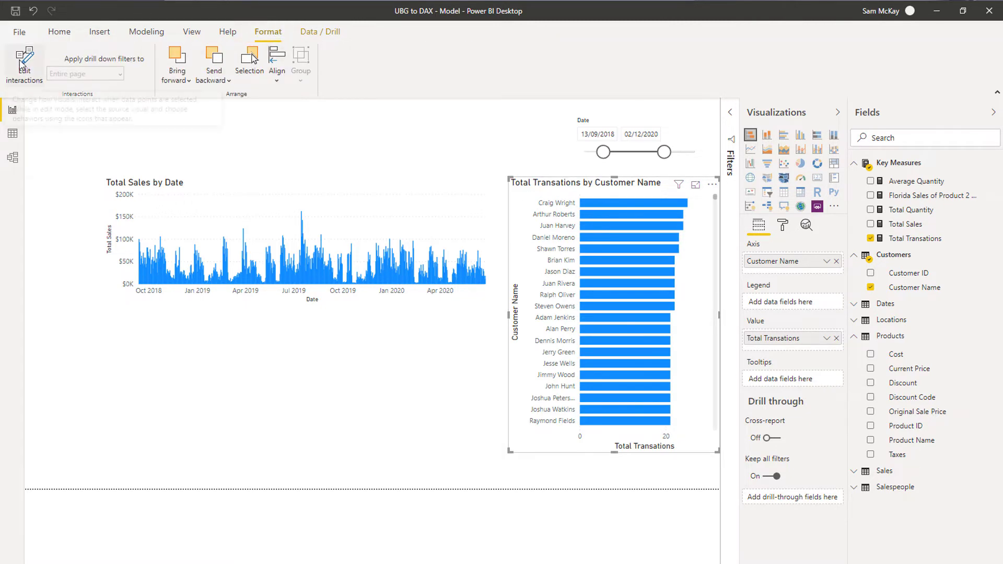
left_click(42, 77)
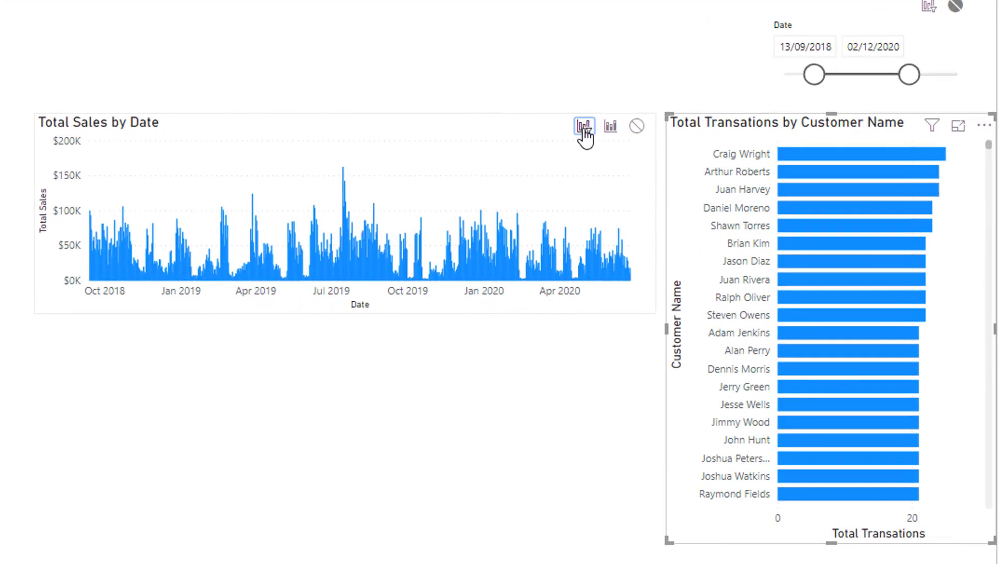
left_click(584, 128)
Step: Test the filter by selecting four customers' bars in turn, then clear the selection
left_click(821, 193)
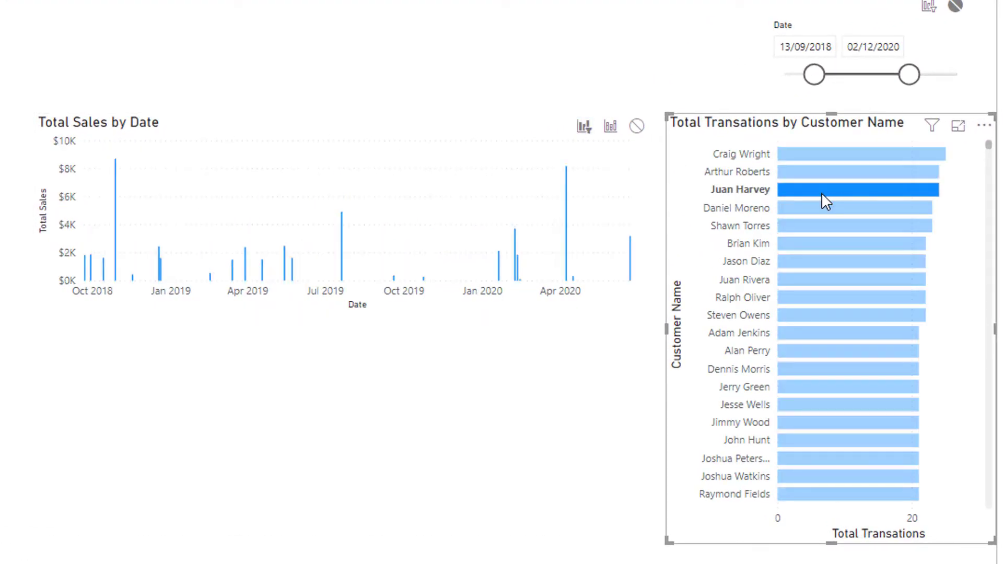
left_click(830, 211)
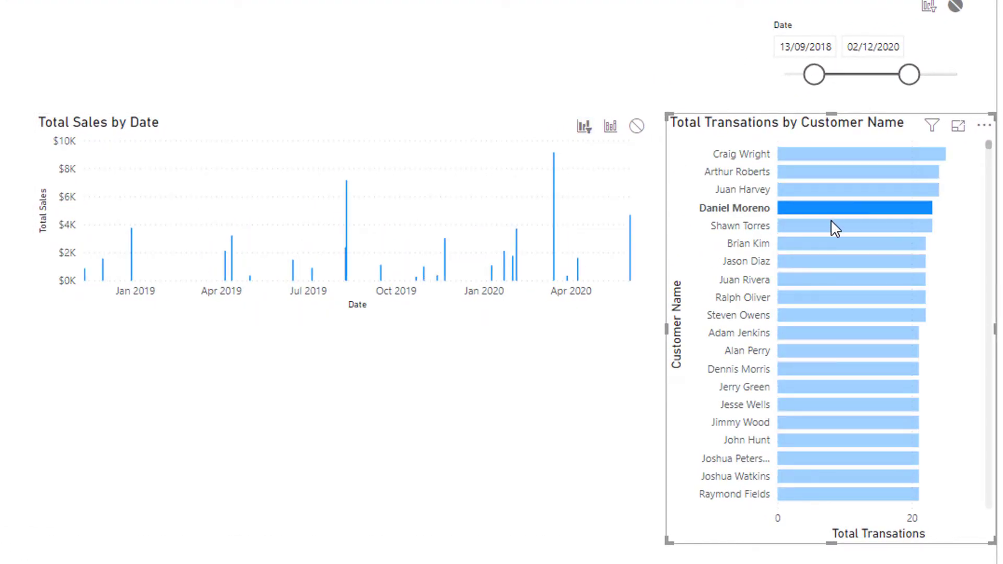
left_click(830, 221)
left_click(830, 242)
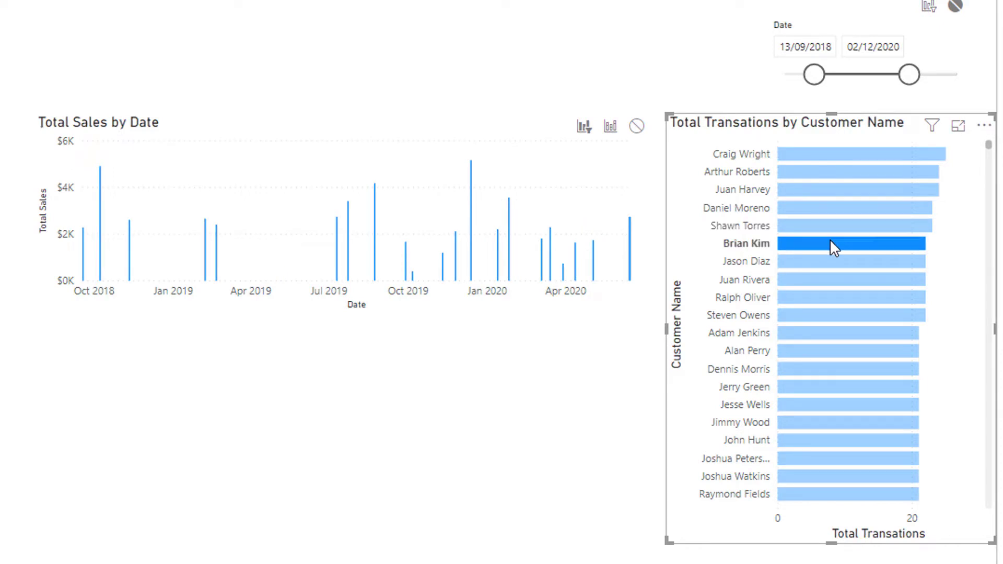
left_click(830, 241)
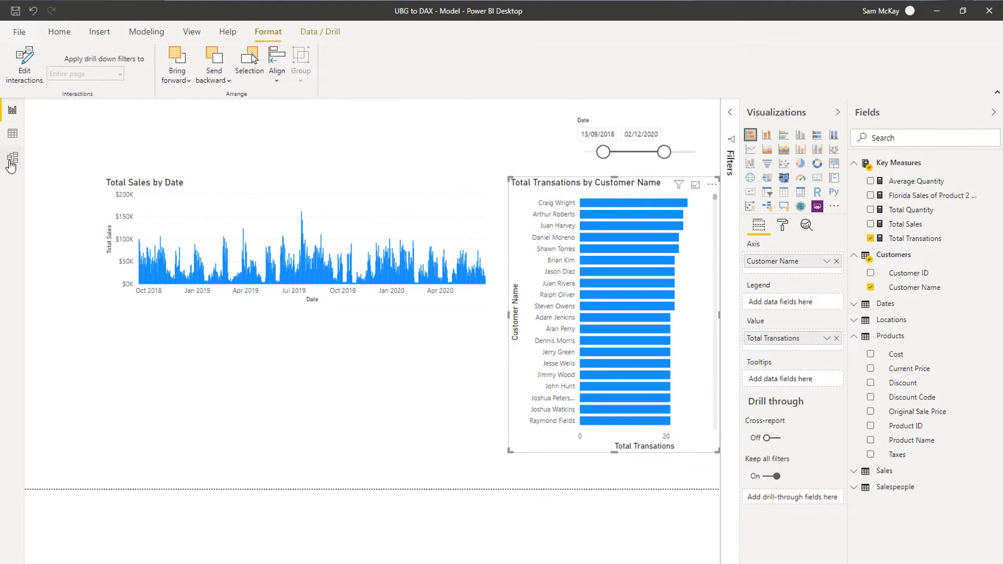
Step: Switch to Model view and select the Salespeople table in the relationship diagram
left_click(13, 158)
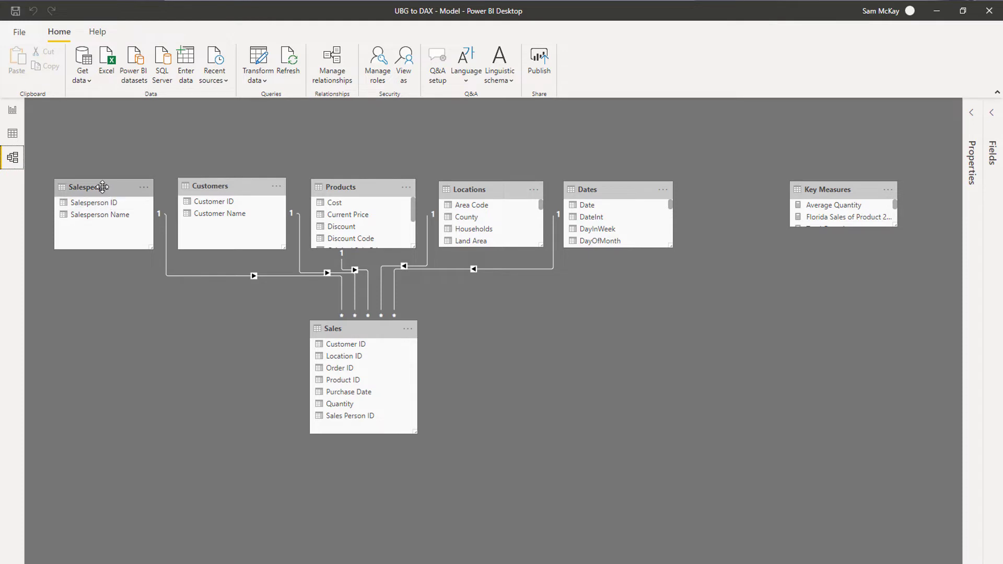
left_click_drag(103, 187, 104, 187)
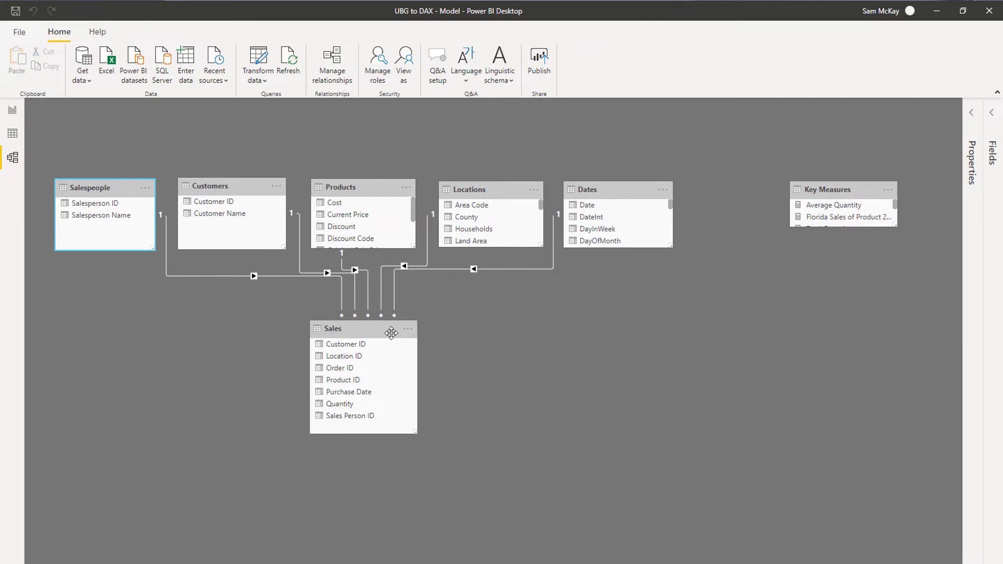
Step: On the report, review both measures' DAX referencing the Sales table, then check the model diagram
left_click(13, 111)
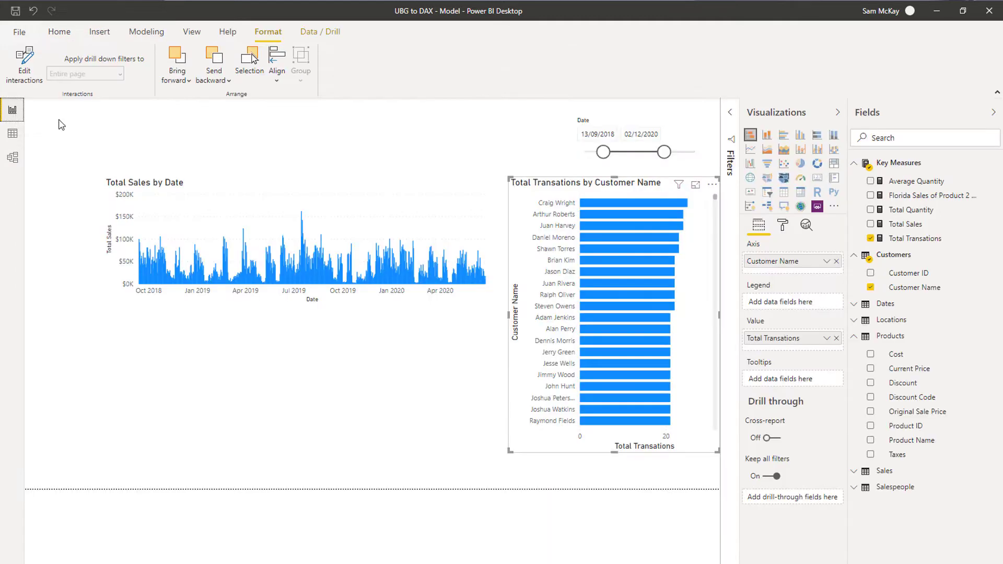
left_click(899, 229)
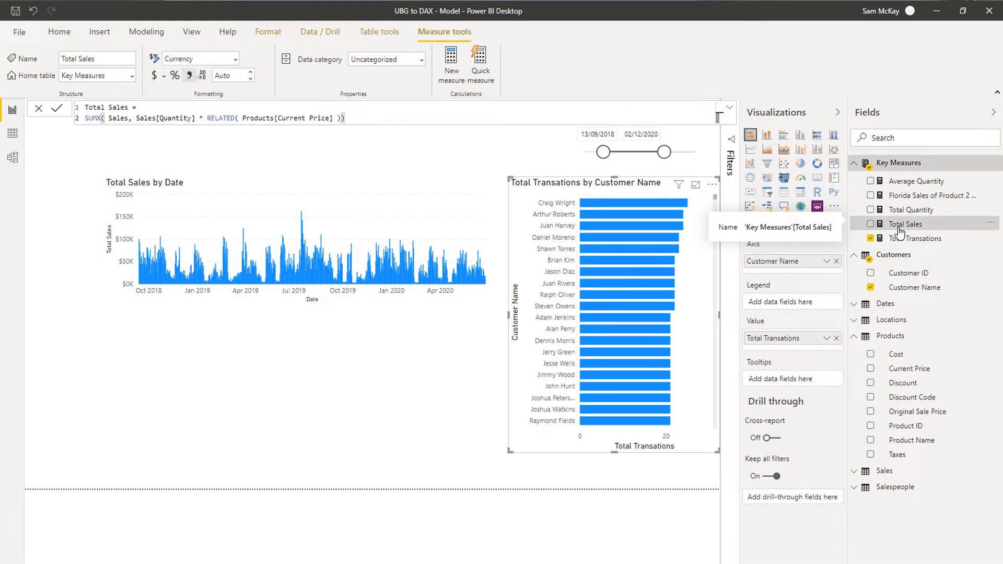
left_click(108, 116)
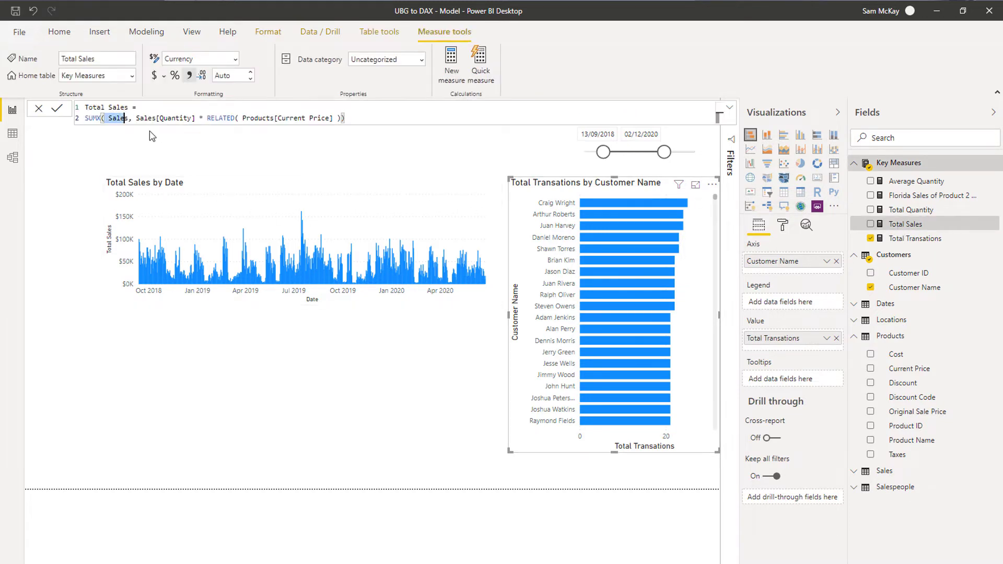
left_click(915, 239)
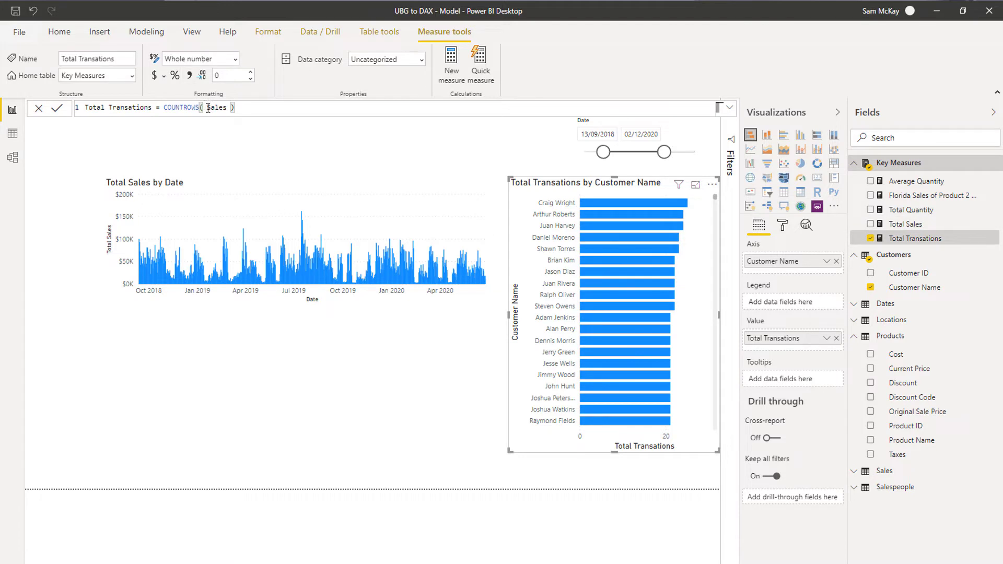
double_click(225, 108)
left_click(12, 161)
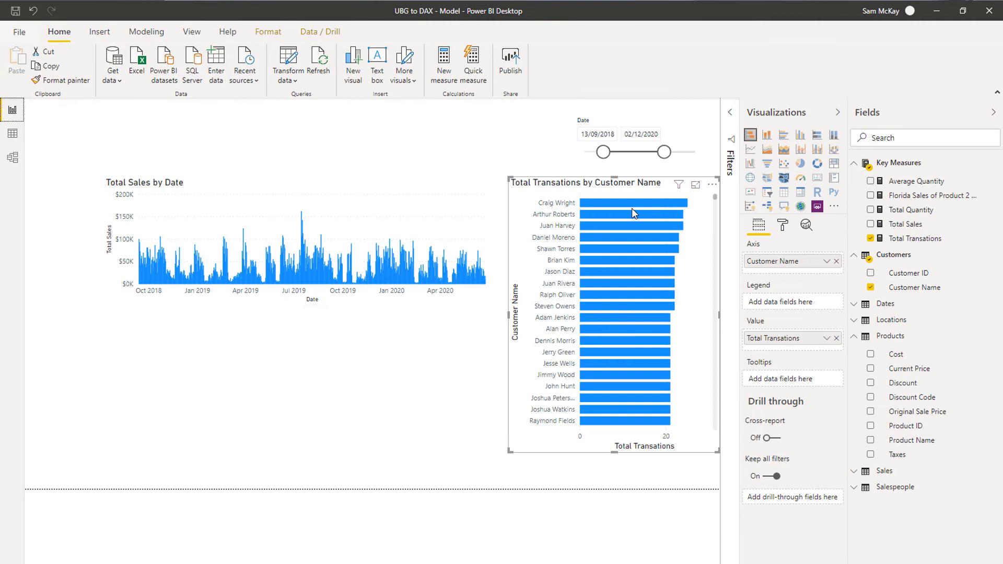
Step: Test and clear a customer filter, then narrow the Total Sales by Date chart from the left
left_click(632, 214)
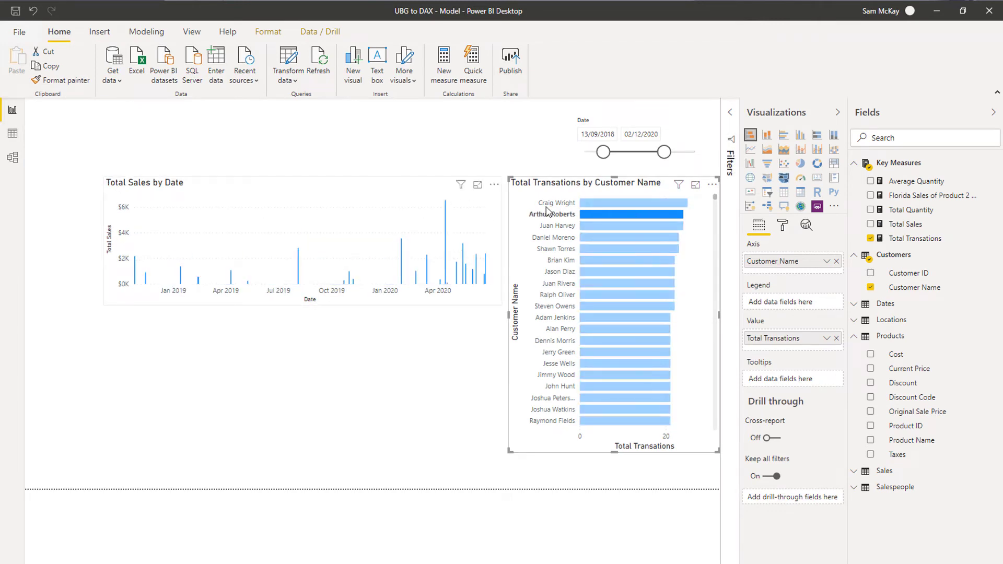
left_click(619, 214)
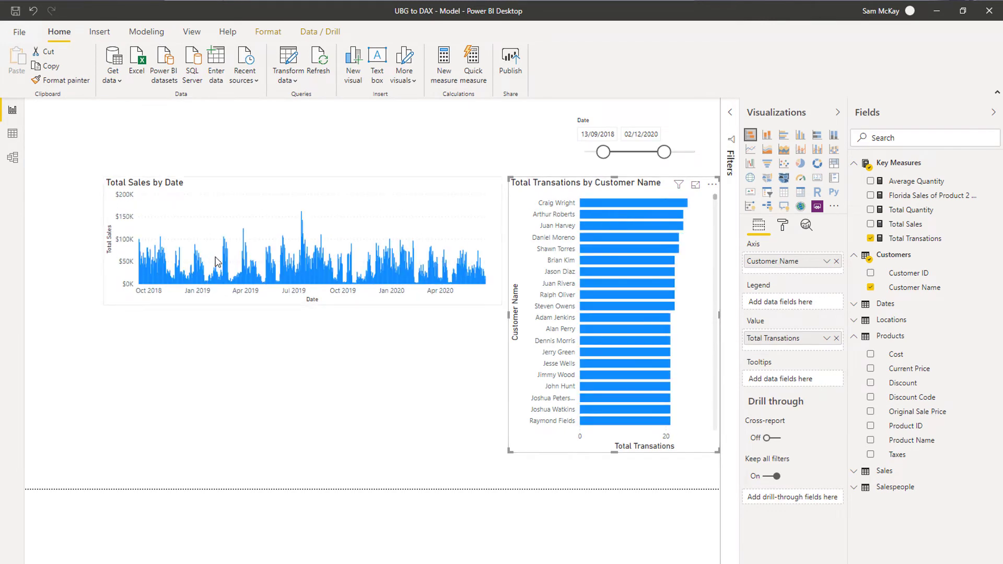
left_click(165, 303)
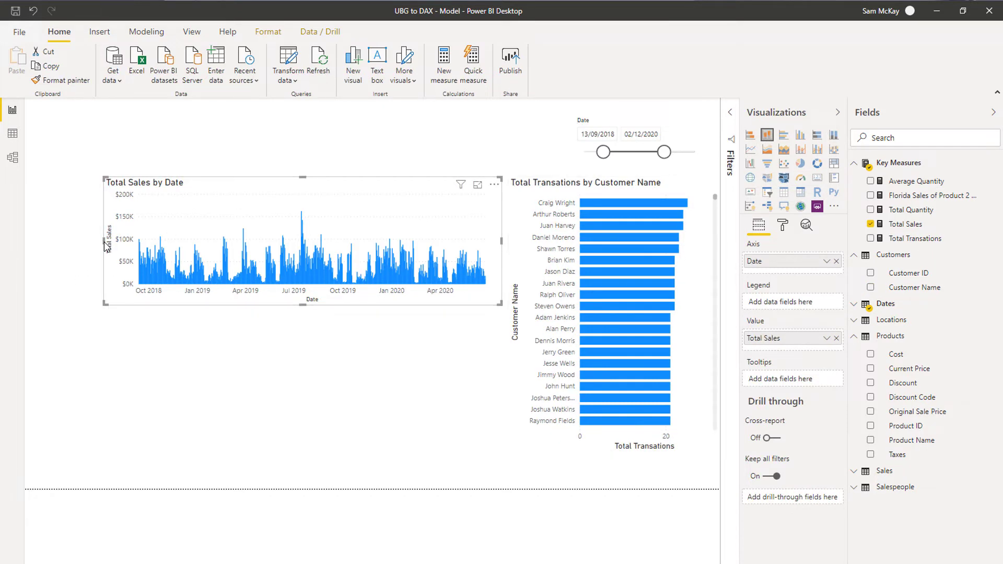
left_click_drag(103, 246, 155, 244)
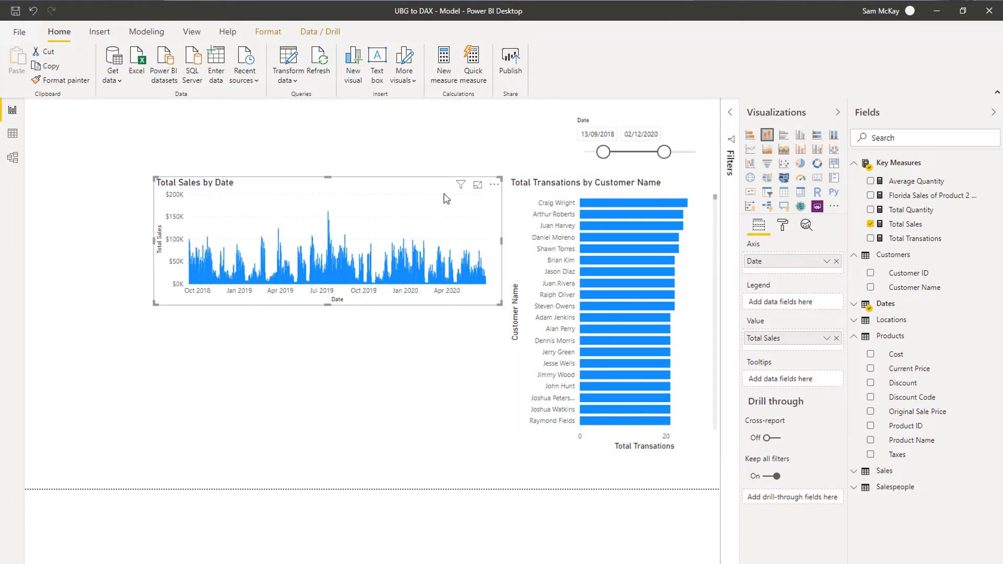
Step: Build a State visual with Total Sales from Locations and convert it to a donut chart
left_click(853, 337)
left_click(854, 320)
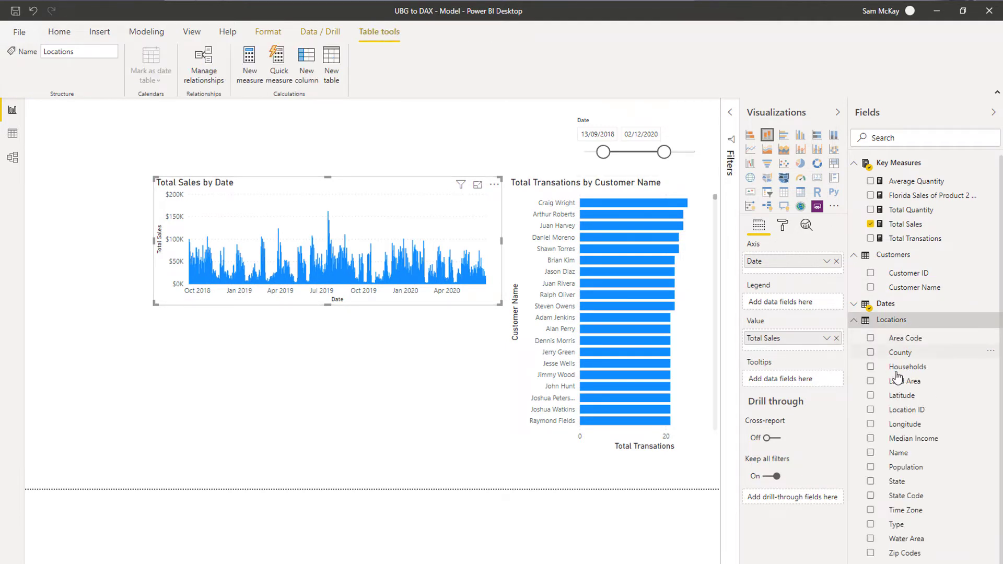
left_click_drag(921, 483, 269, 391)
left_click(928, 225)
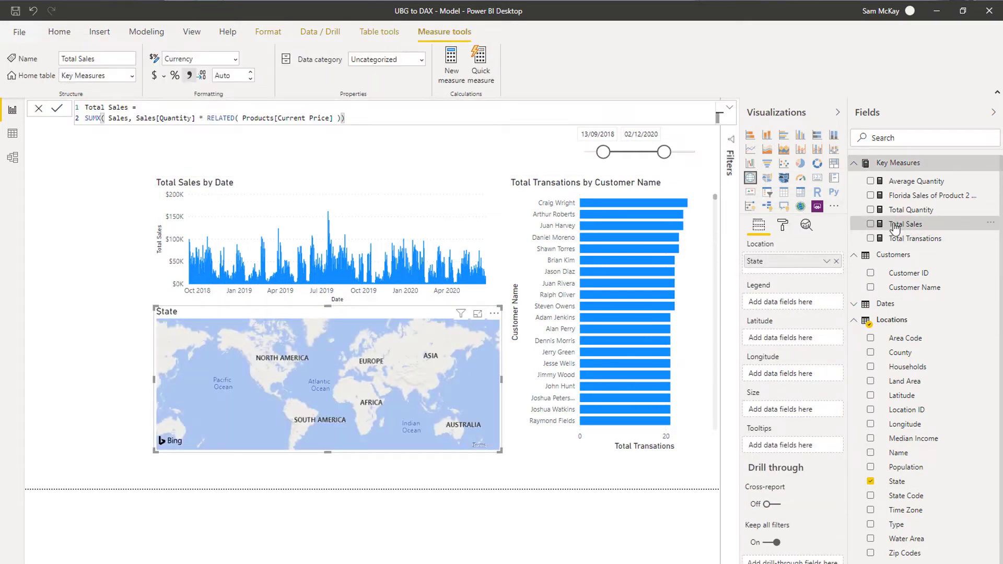
left_click_drag(902, 226, 784, 410)
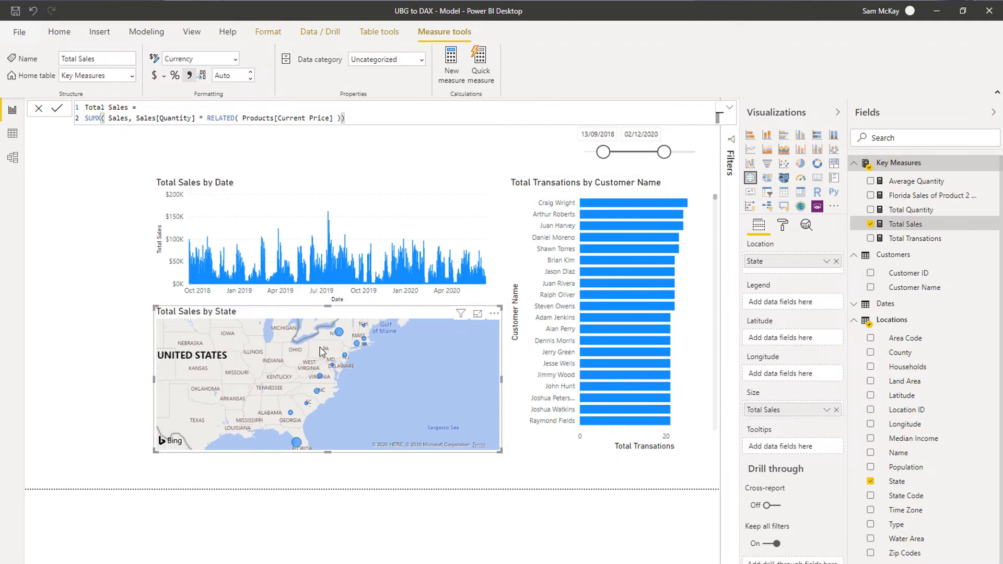
left_click(817, 164)
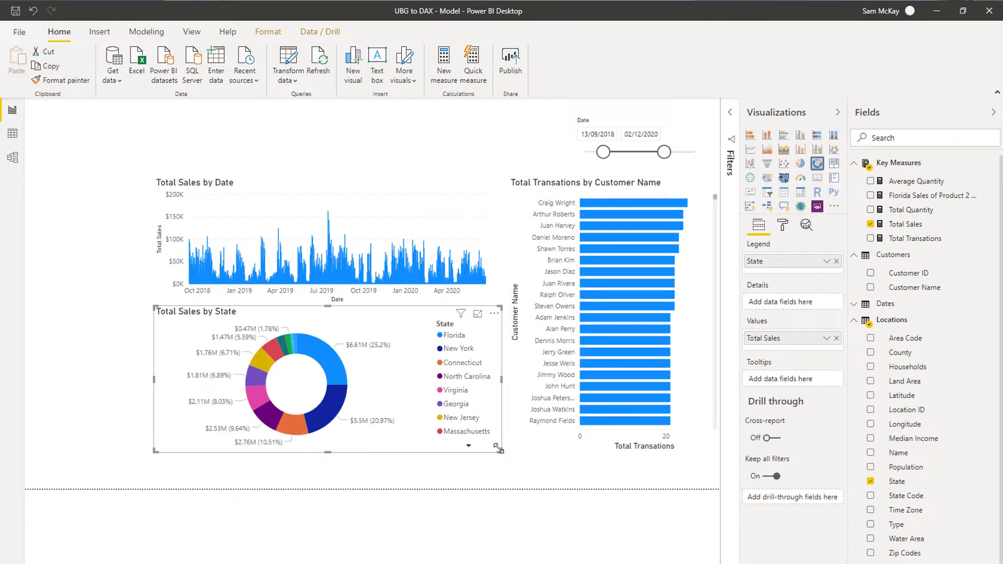
Step: Narrow and shift the donut chart, and stretch the Total Sales by Date chart leftward
left_click_drag(501, 450, 400, 450)
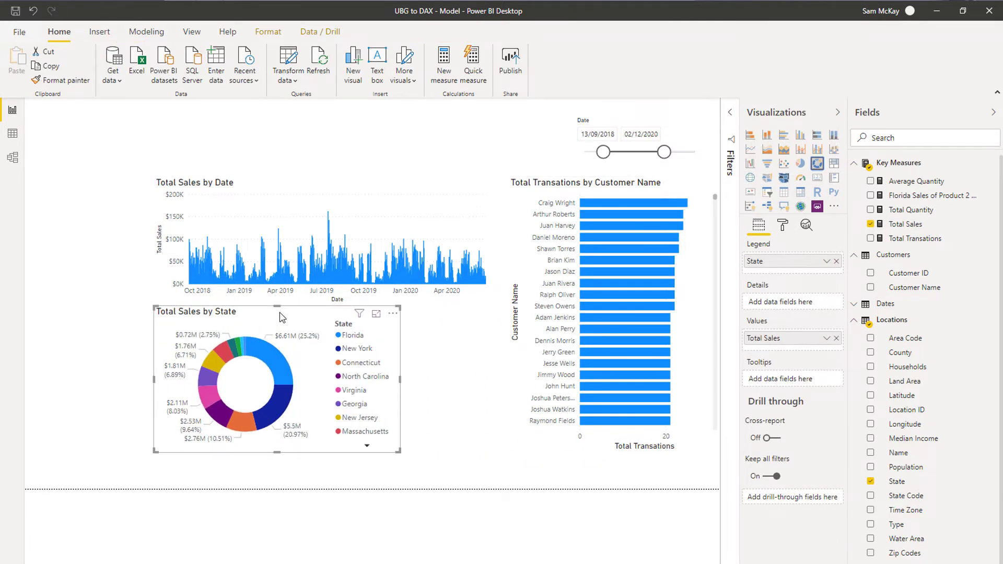
left_click_drag(281, 315, 306, 315)
left_click(165, 186)
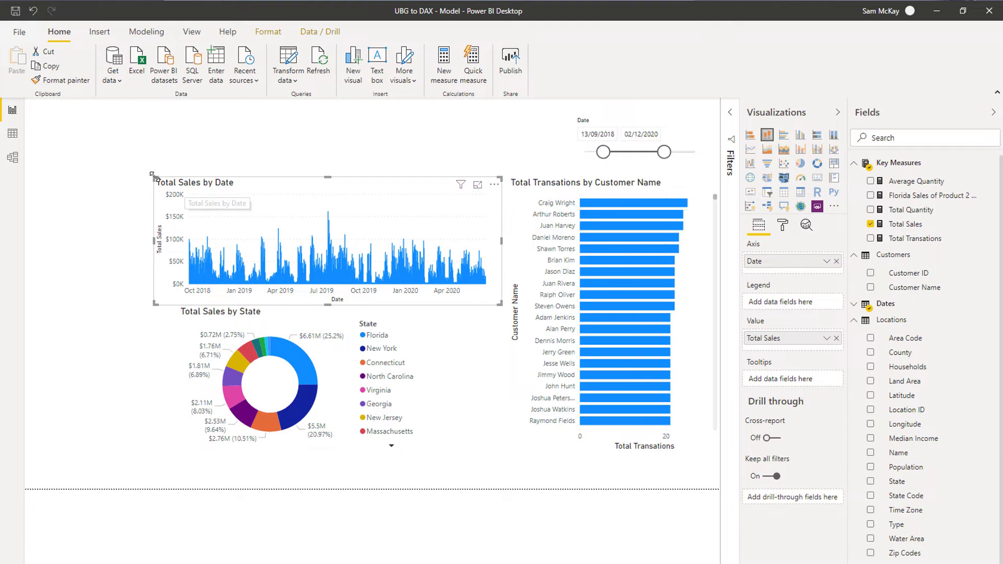
left_click_drag(165, 186, 46, 183)
Step: Test cross-highlighting by selecting and then clearing the Florida slice of the donut
left_click(333, 395)
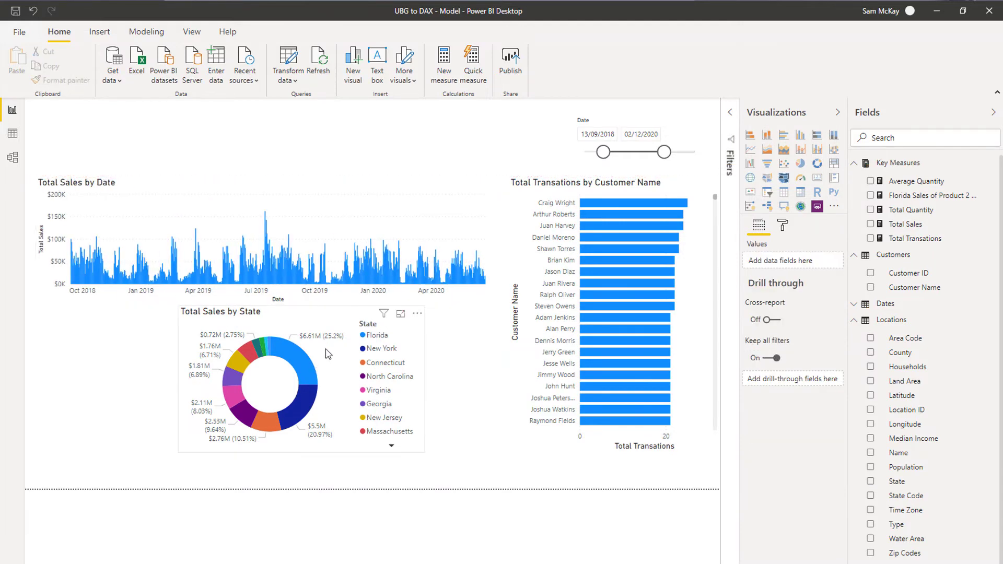
left_click(296, 361)
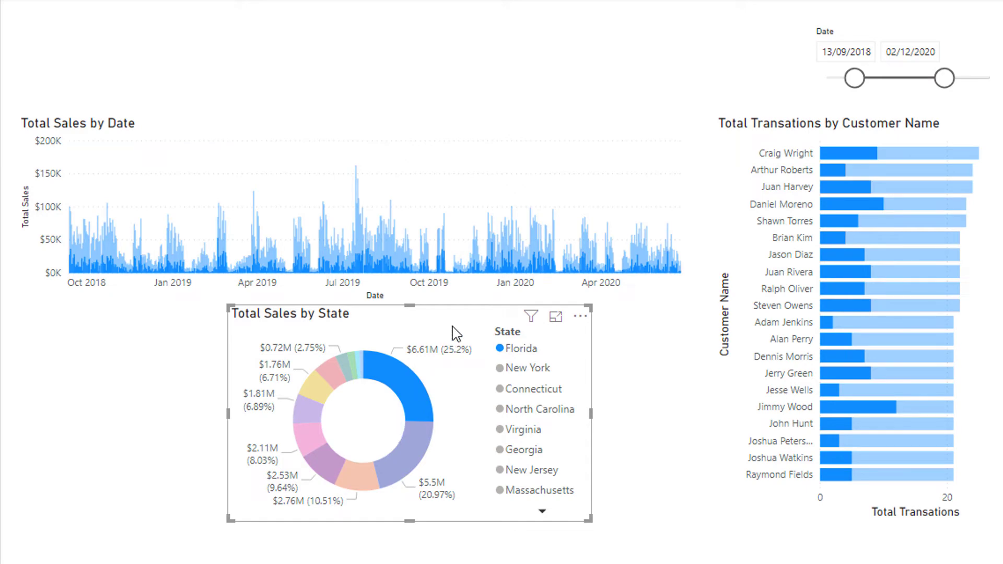
left_click(315, 276)
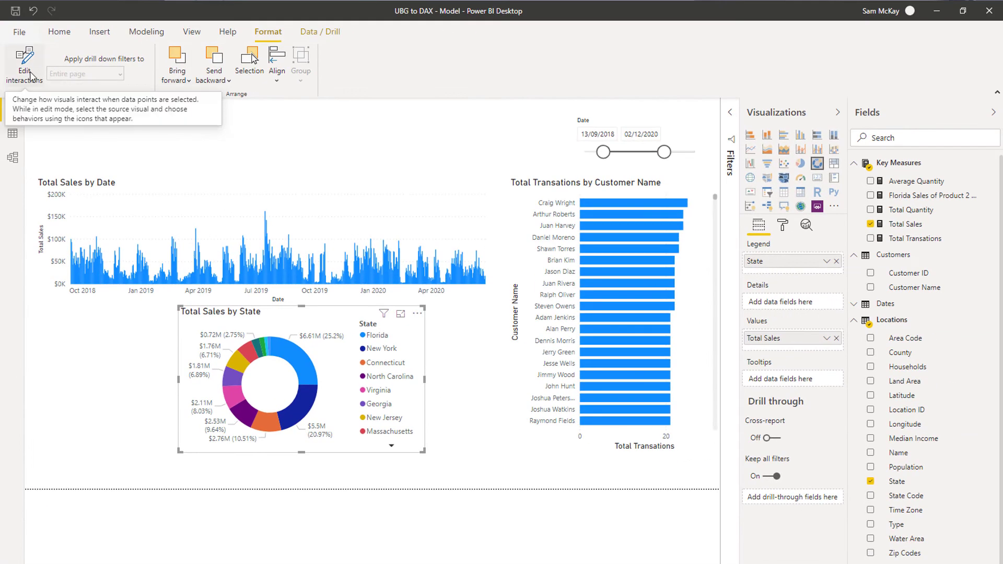
Step: Test the Florida slice in Edit interactions, leave New York selected, then switch to Model view
left_click(23, 56)
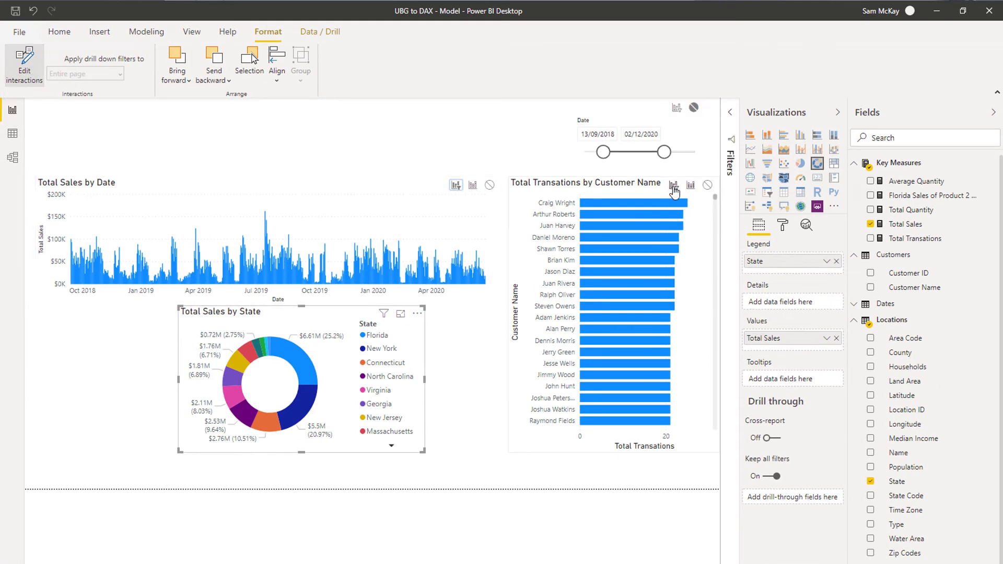
left_click(305, 373)
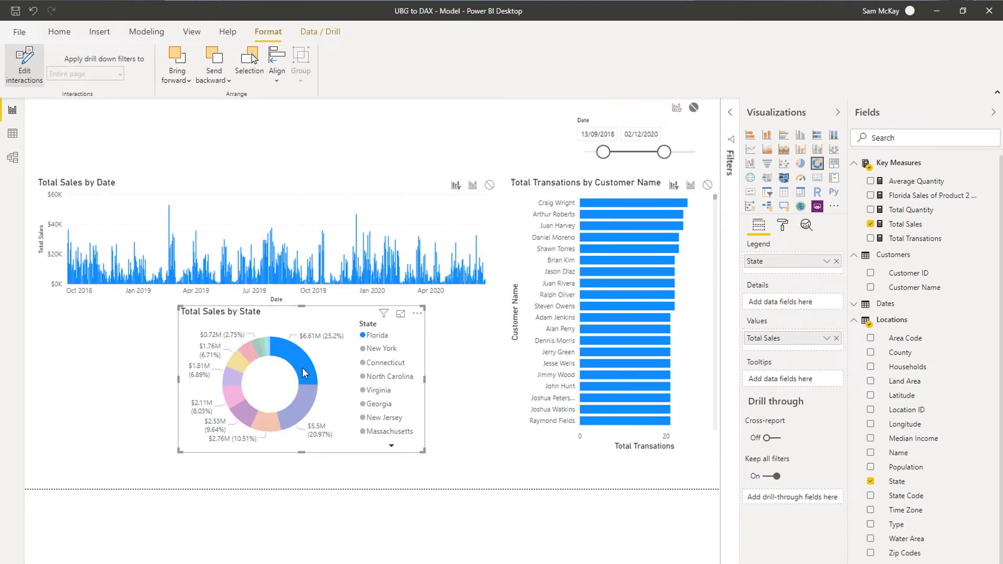
left_click(25, 73)
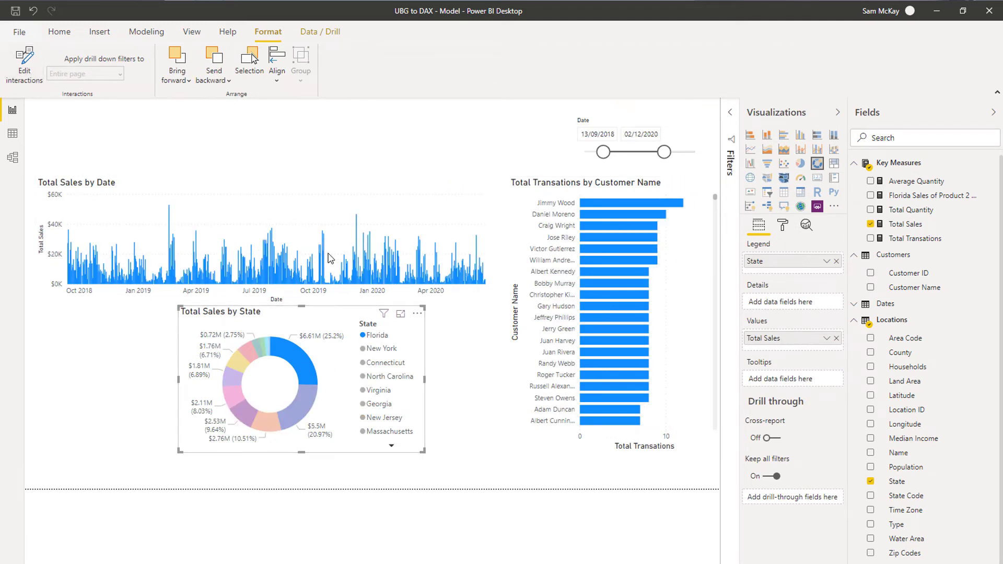
left_click(298, 402)
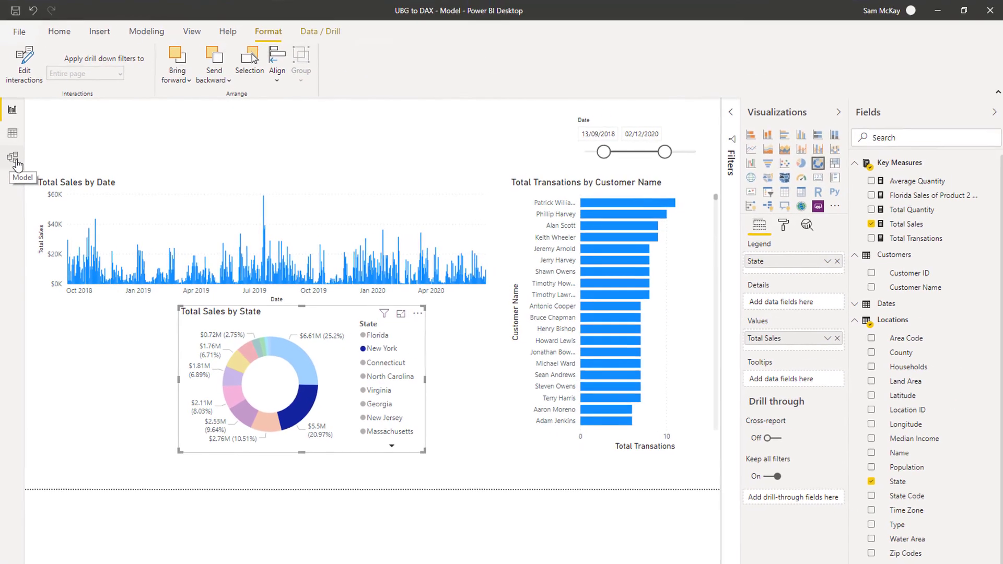
left_click(1, 119)
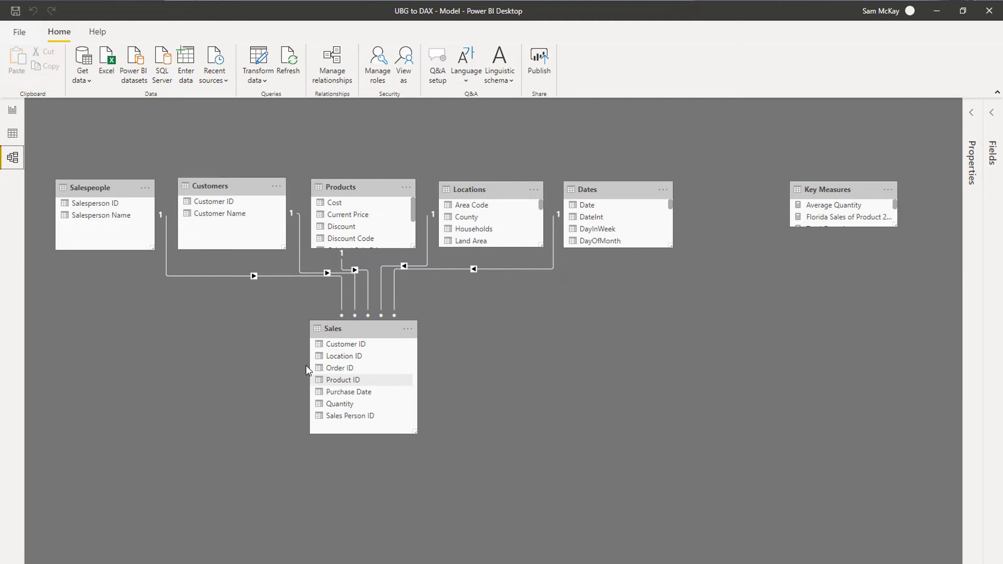
Step: Inspect the Sales table's Location ID, Customer ID and Purchase Date columns in Data view, then return to the report
left_click(14, 134)
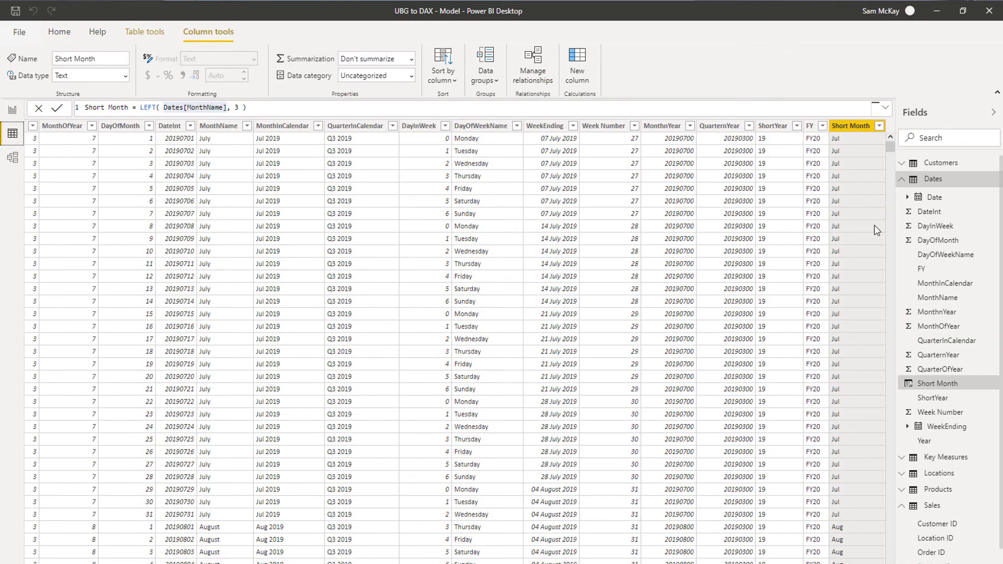
left_click(901, 180)
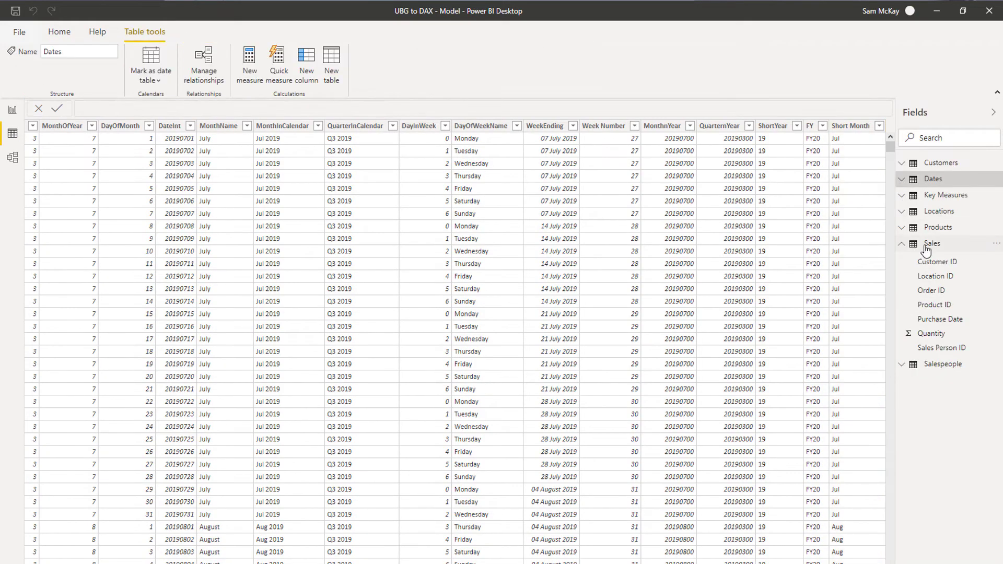
left_click(929, 243)
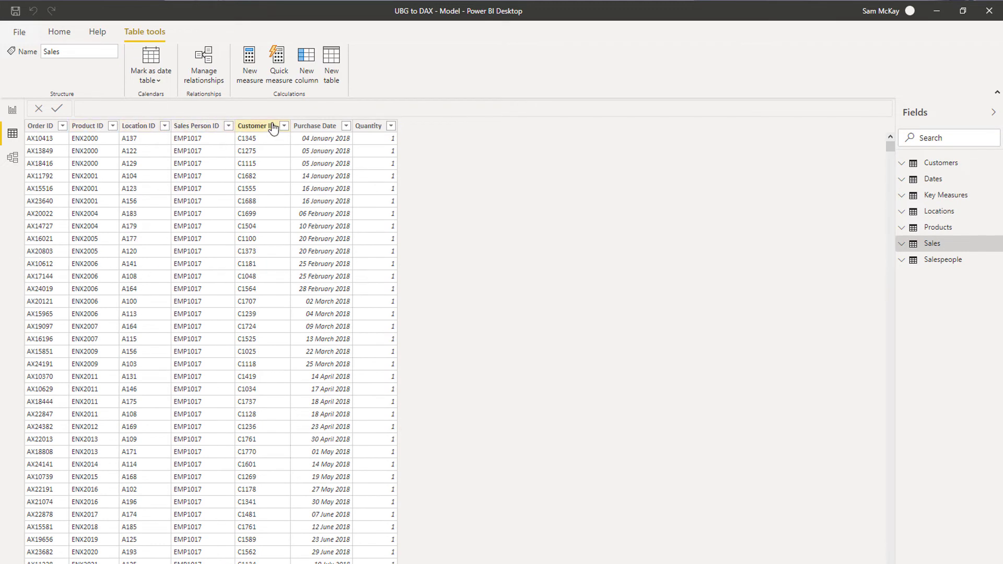
left_click(138, 127)
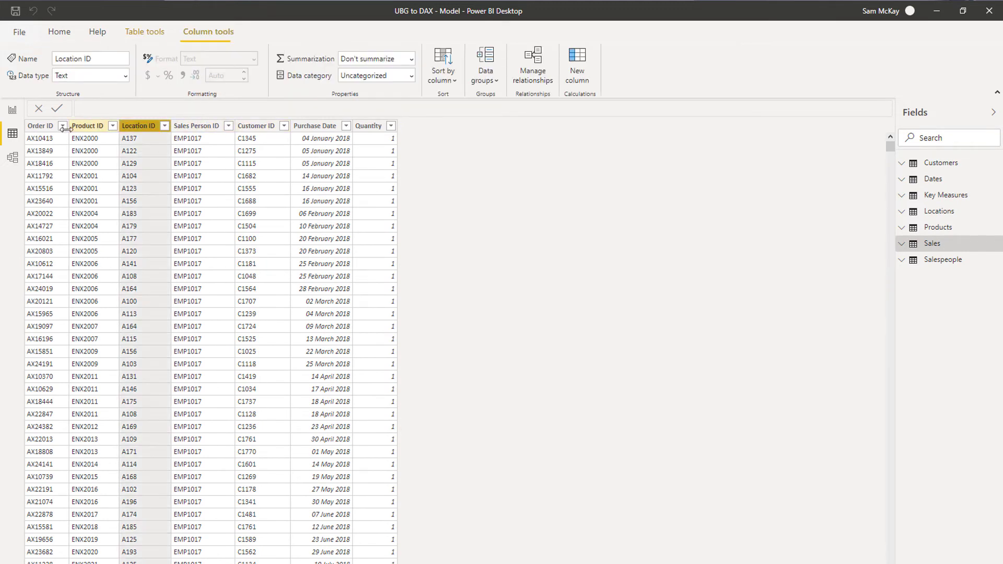
left_click(253, 127)
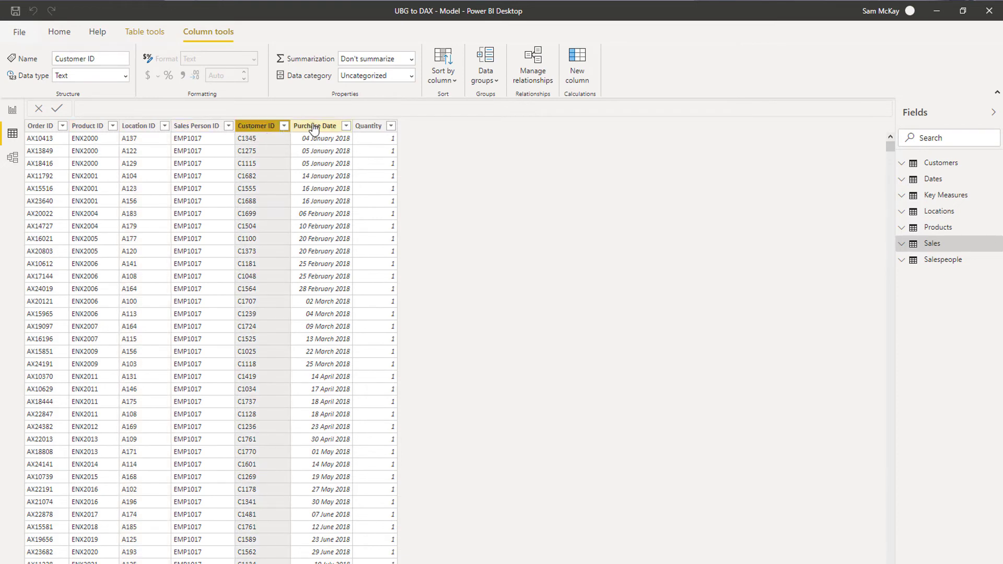
left_click(316, 127)
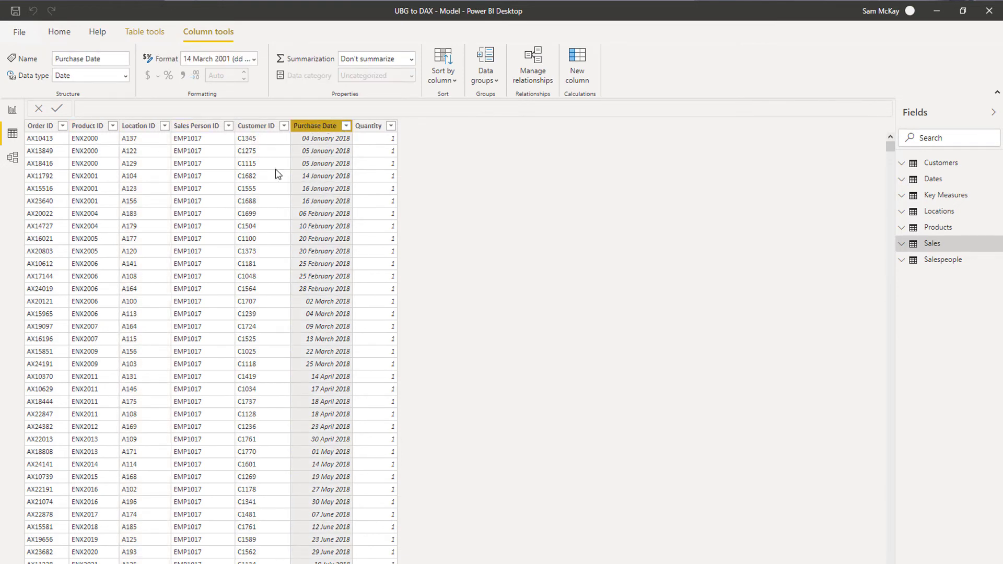
left_click(13, 110)
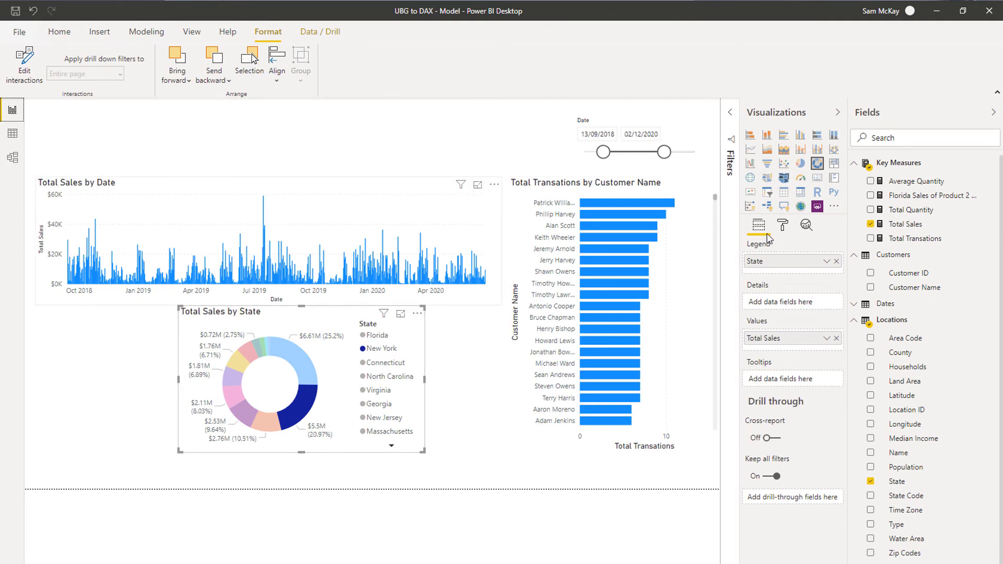
Step: Review the Total Sales measure's SUMX formula, then cross-filter the report to Connecticut and North Carolina
left_click(943, 225)
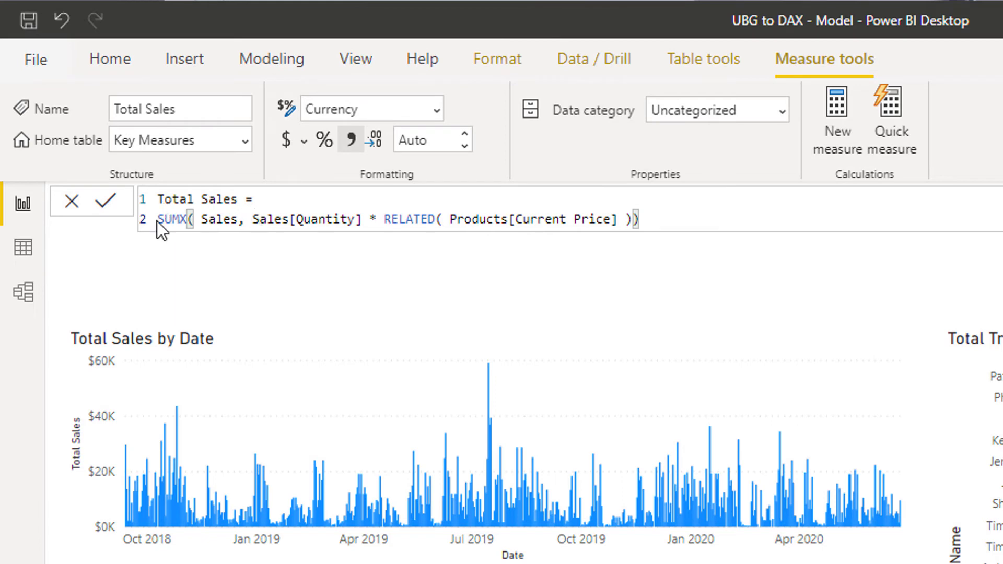
left_click_drag(158, 220, 657, 217)
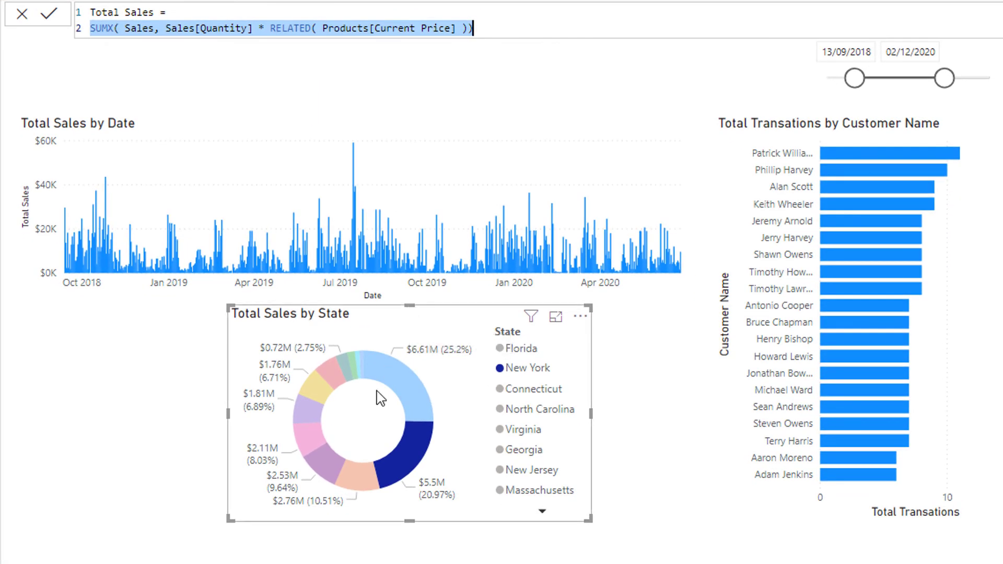
left_click(361, 481)
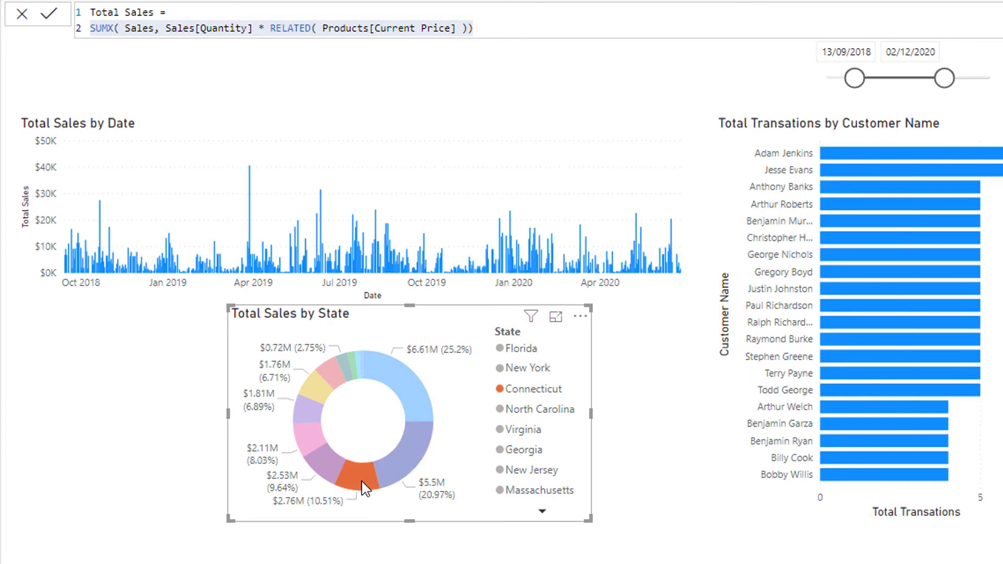
left_click(320, 464)
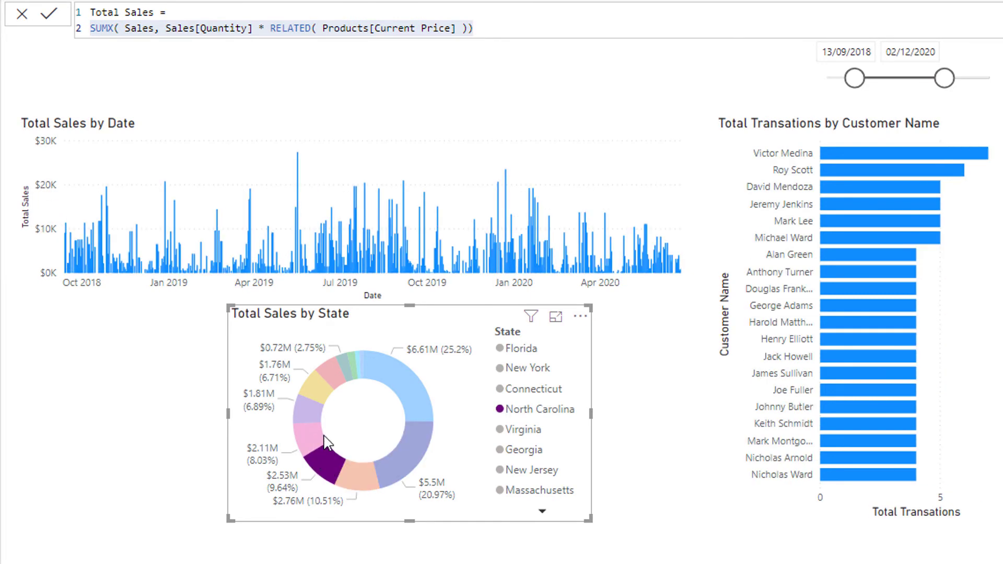
Step: Move the Total Sales by State donut left under the date chart and make it wider and shorter
left_click_drag(412, 320, 231, 325)
left_click_drag(375, 512, 393, 502)
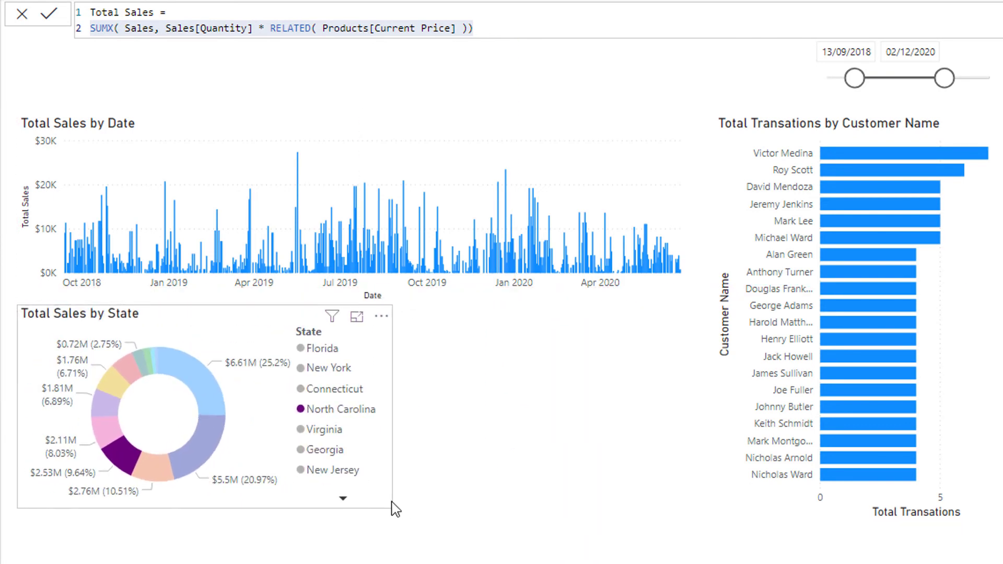
left_click(392, 503)
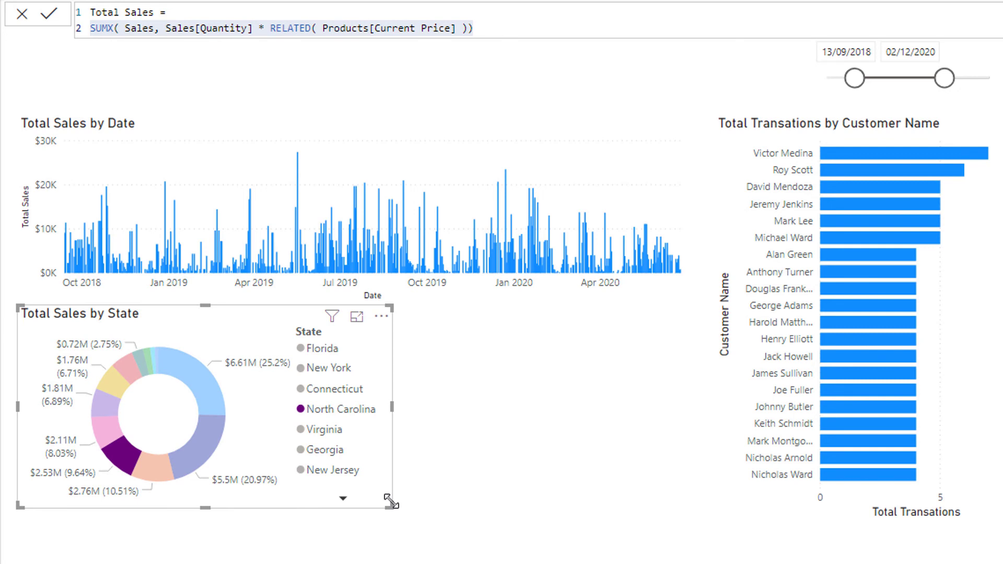